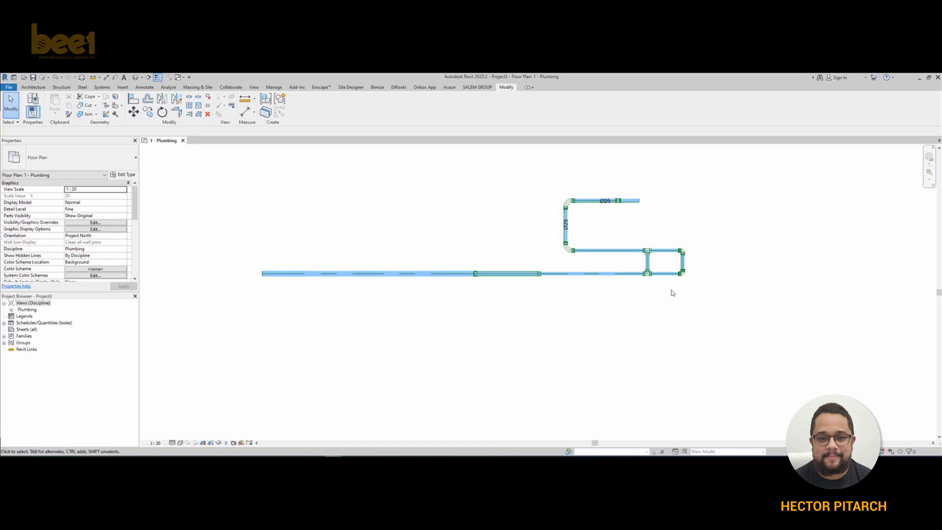
Draw a Ø25 mm Tubo Marrom pipe run below the existing piping: about 0.97 m horizontal, a short drop, and a short horizontal end.
middle_click_drag(457, 239, 502, 232)
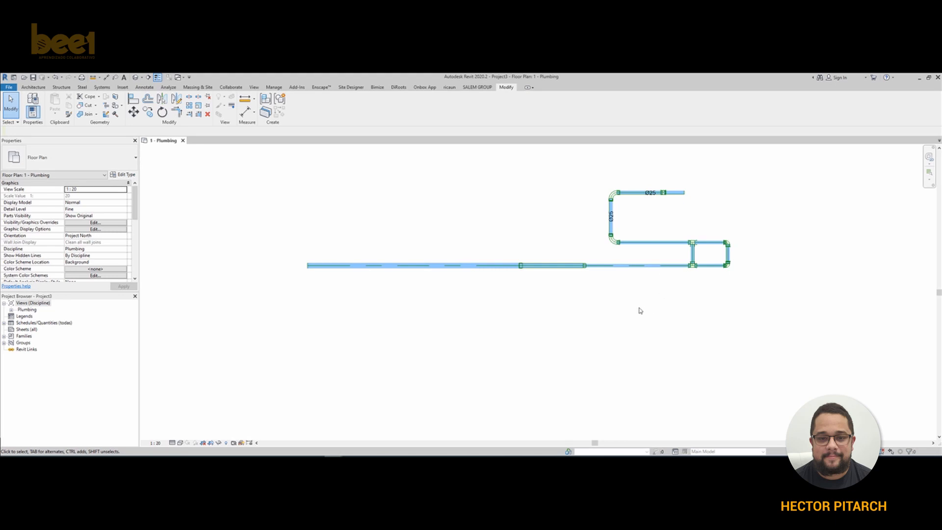
left_click(102, 87)
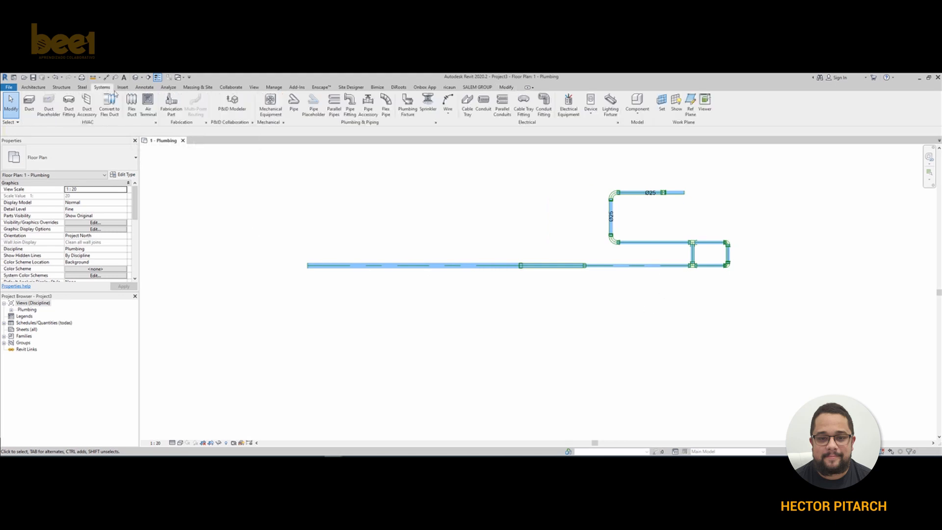
left_click(294, 104)
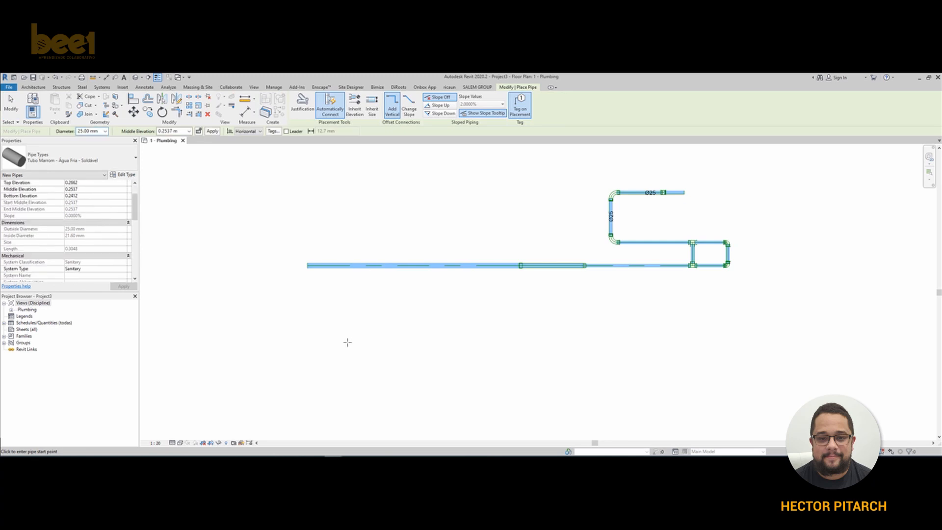
left_click(312, 324)
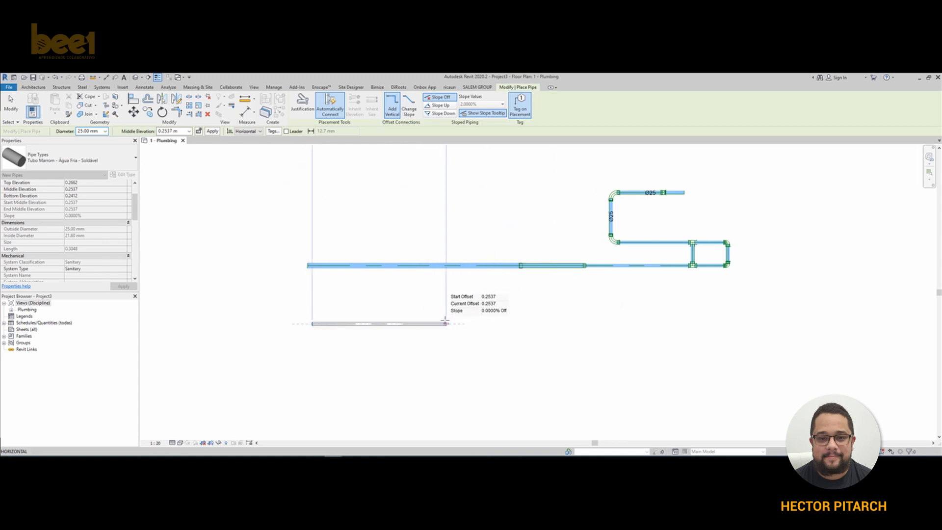
left_click(445, 323)
left_click(446, 357)
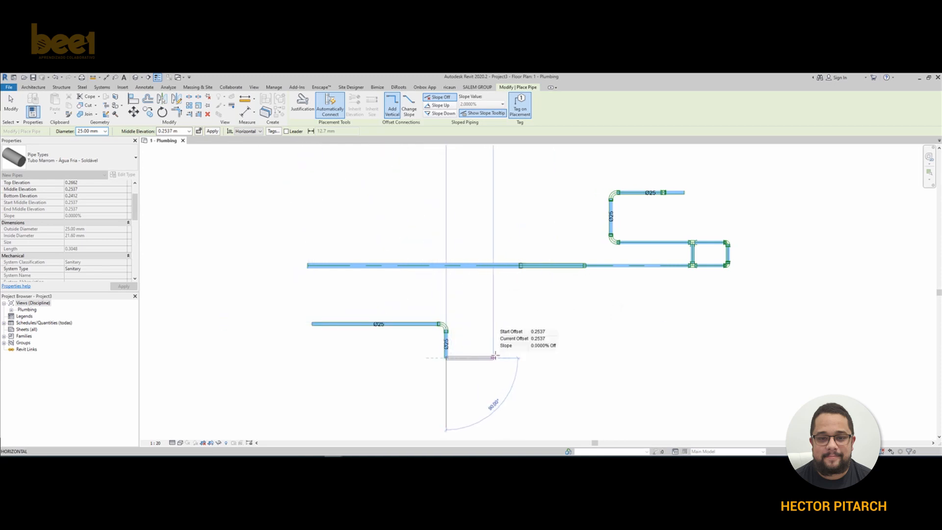
left_click(495, 357)
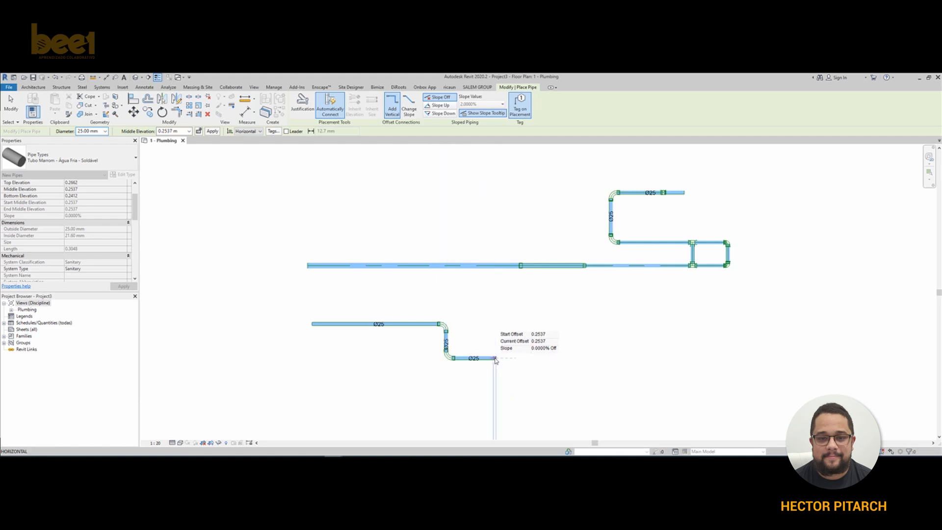
key("Escape")
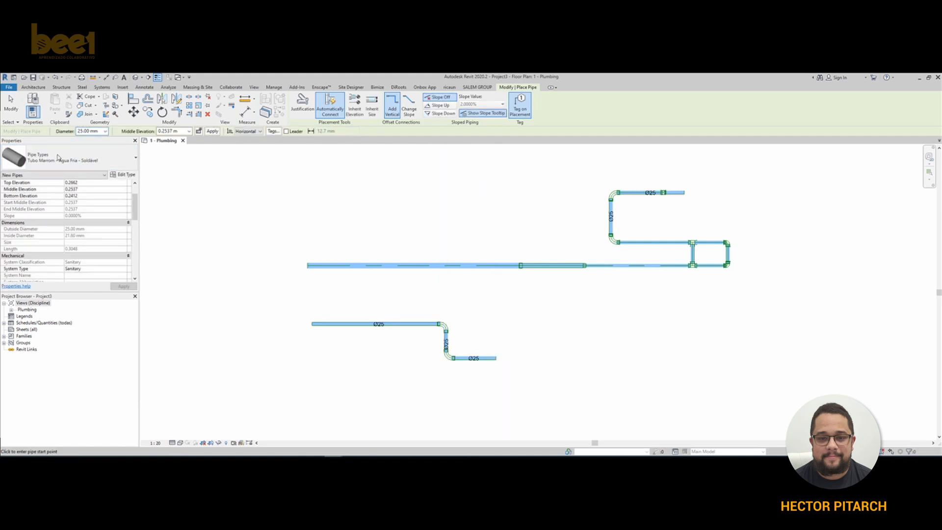
scroll(395, 343, "up", 3)
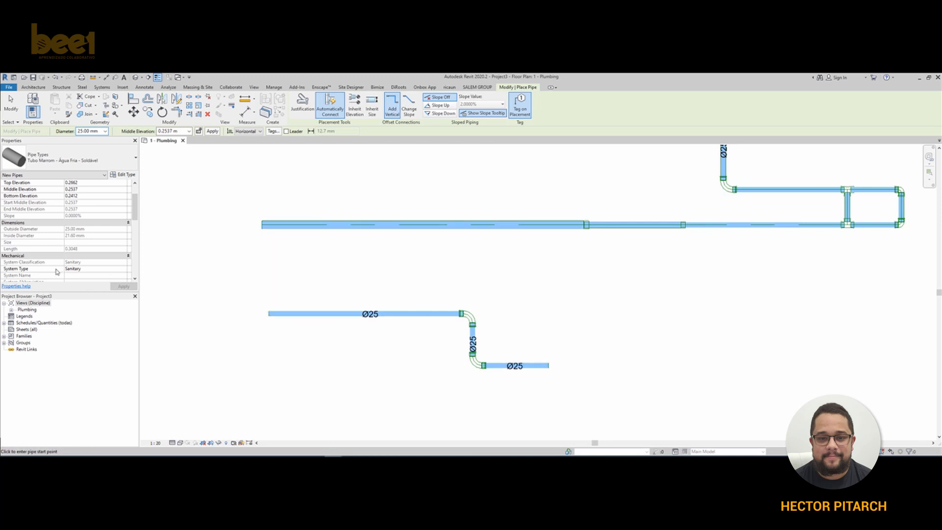
key("Escape")
key("Escape")
Set the system type of the new run's long horizontal pipe to Domestic Cold Water.
left_click(316, 314)
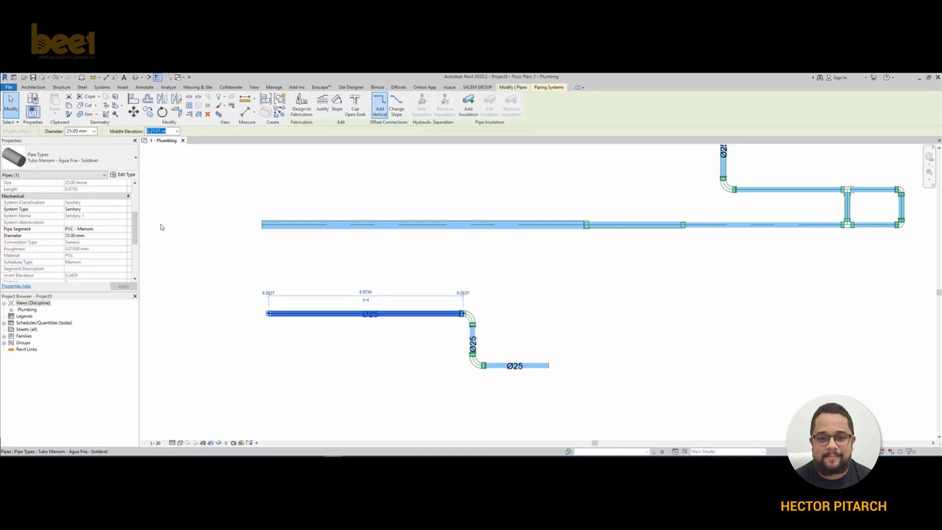
scroll(456, 302, "down", 3)
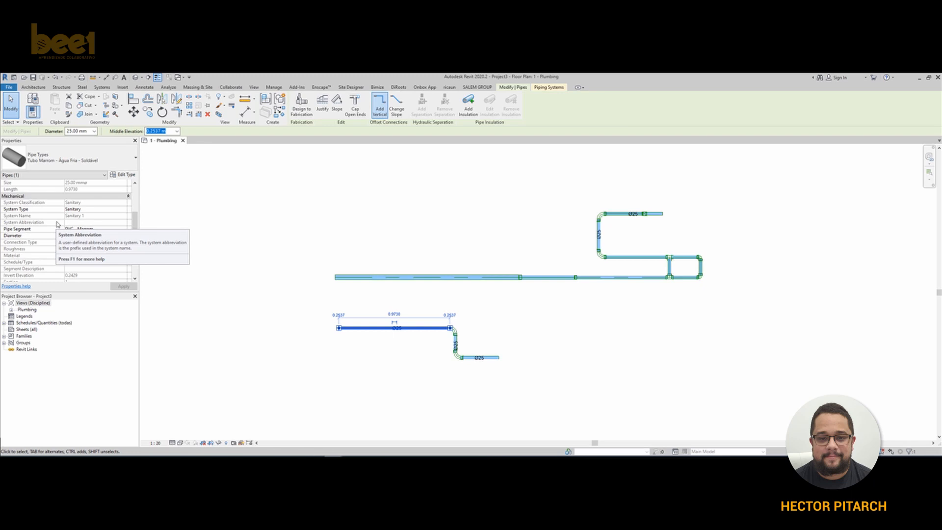
left_click(126, 211)
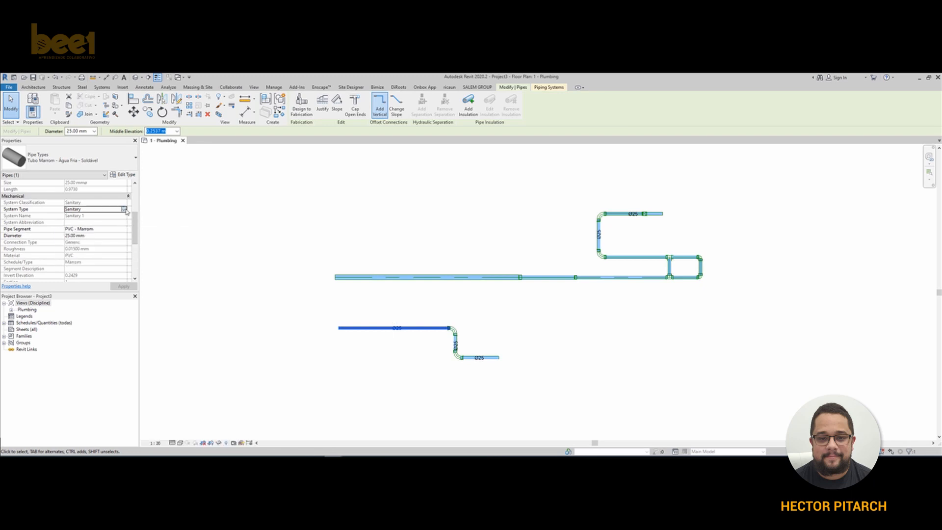
left_click(124, 210)
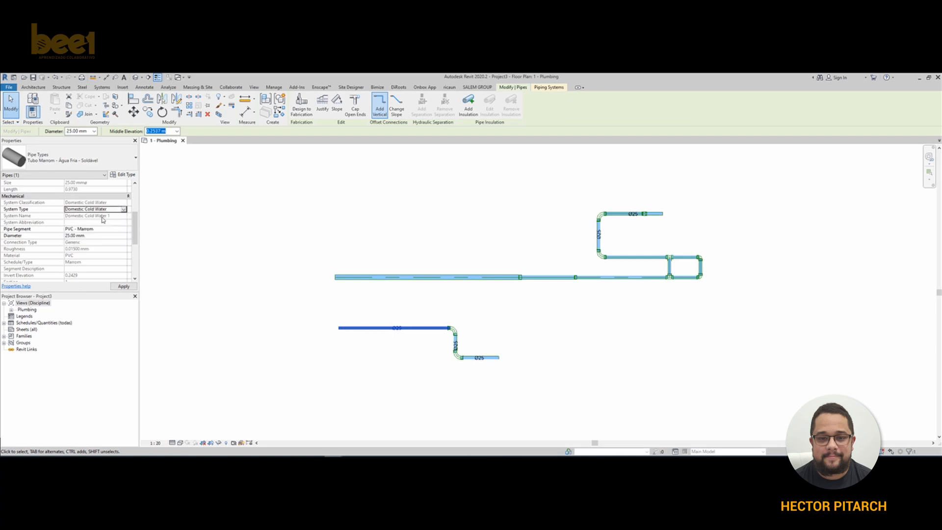
left_click(117, 216)
Change the long pipe's system type to Domestic Hot Water and review the other available system types.
left_click(115, 220)
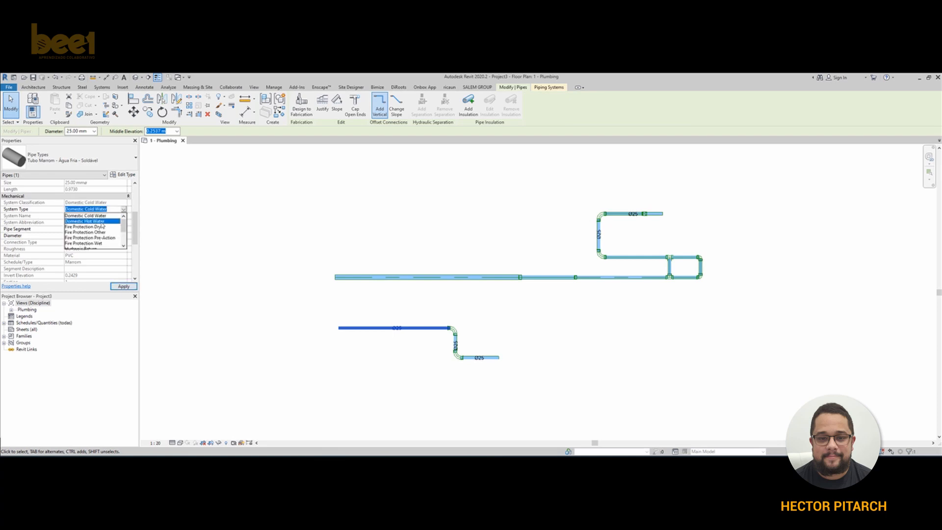
left_click(124, 211)
scroll(125, 231, "down", 1)
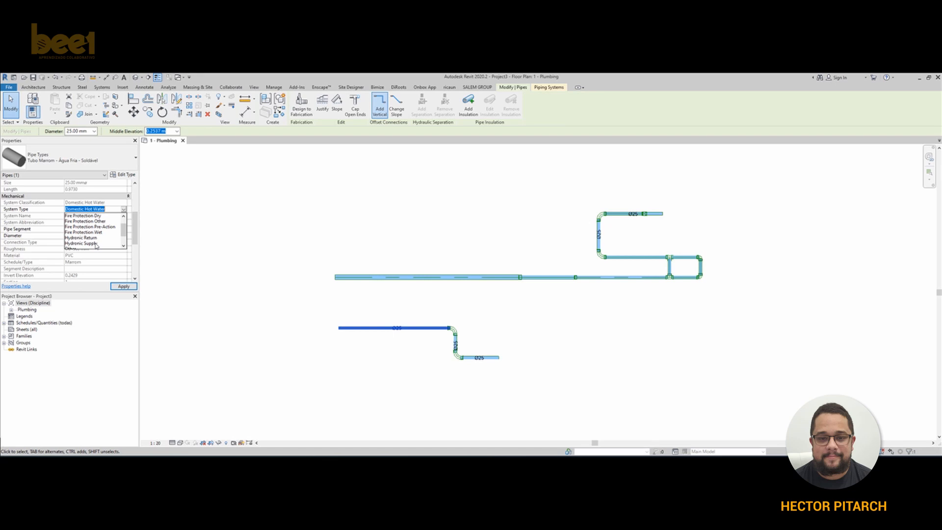
scroll(95, 245, "down", 2)
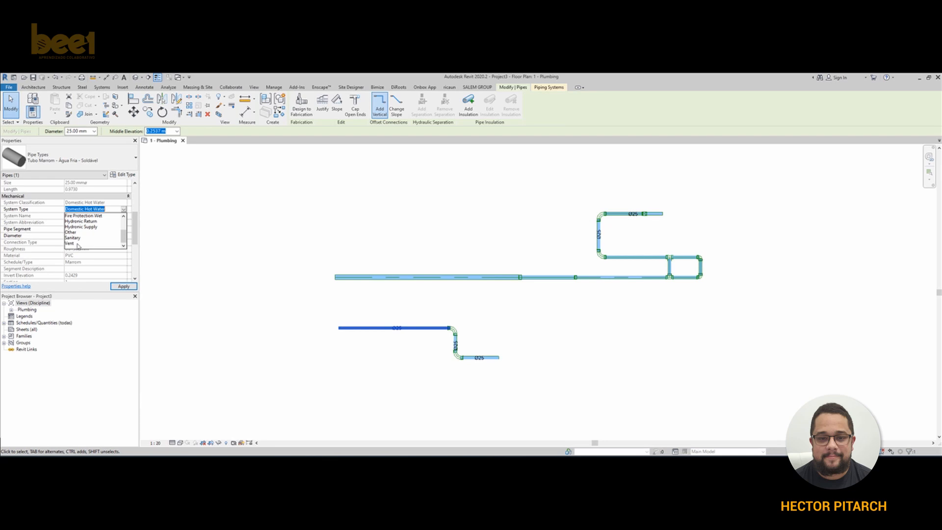
scroll(77, 245, "up", 2)
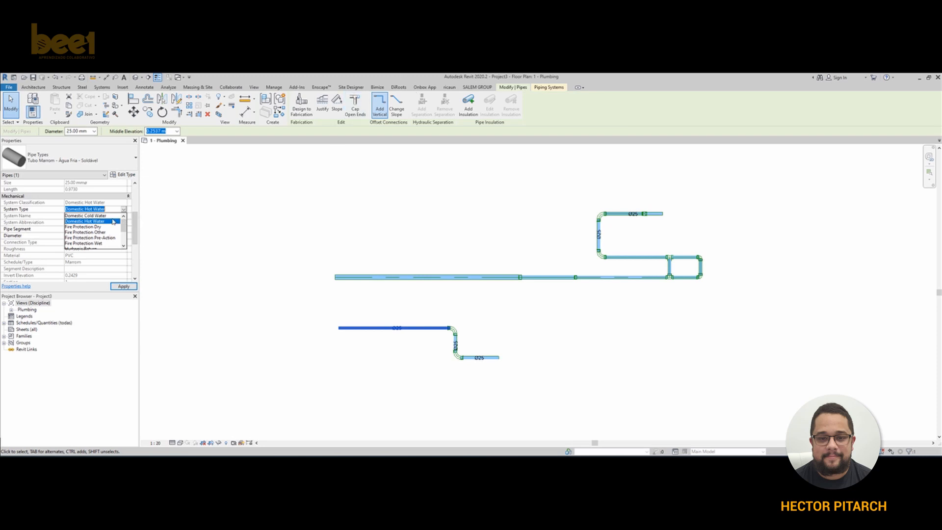
scroll(412, 336, "up", 4)
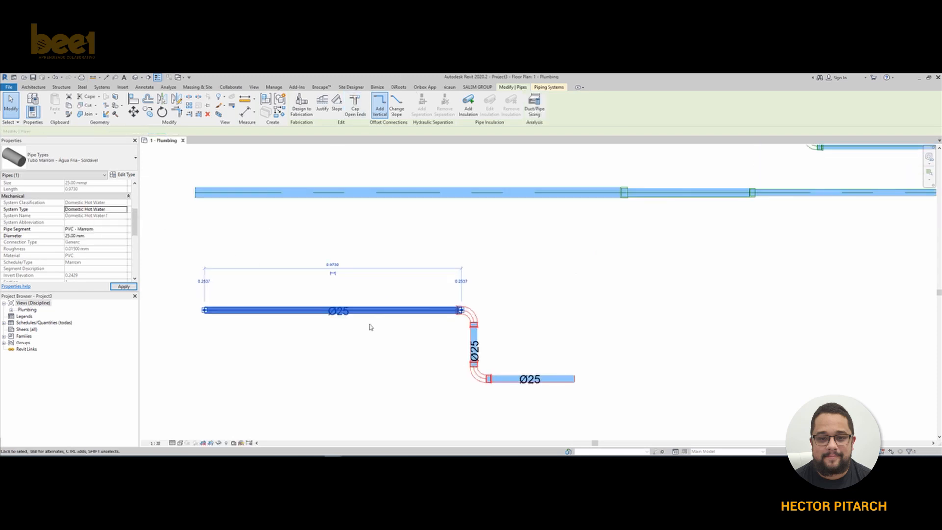
Switch the long pipe back to the Domestic Cold Water system type and inspect the upper elbow's line colour.
left_click(127, 210)
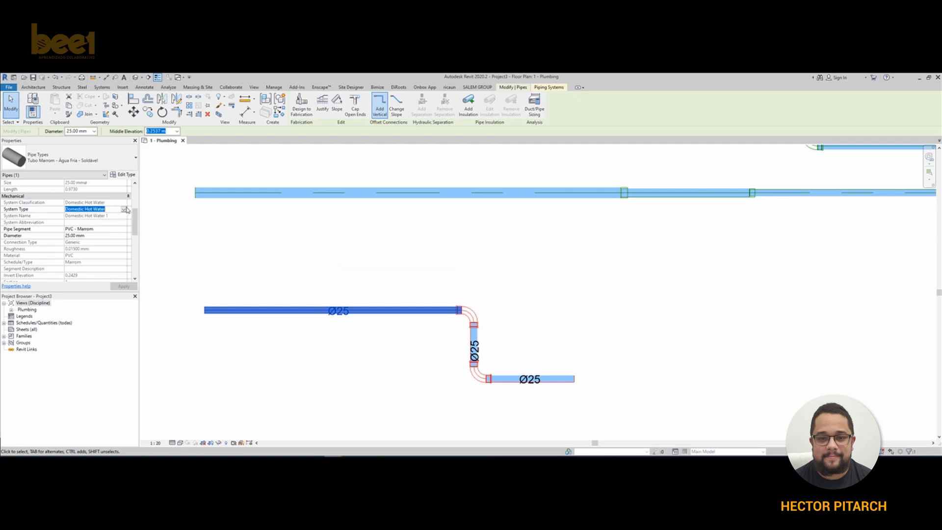
left_click(126, 210)
left_click(100, 215)
left_click(524, 302)
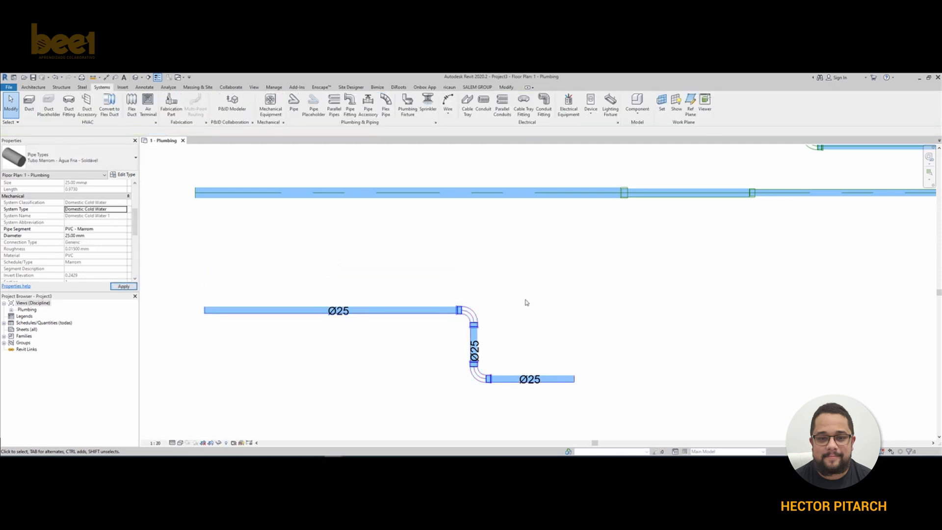
scroll(523, 305, "up", 3)
middle_click_drag(499, 324, 539, 275)
scroll(471, 269, "up", 3)
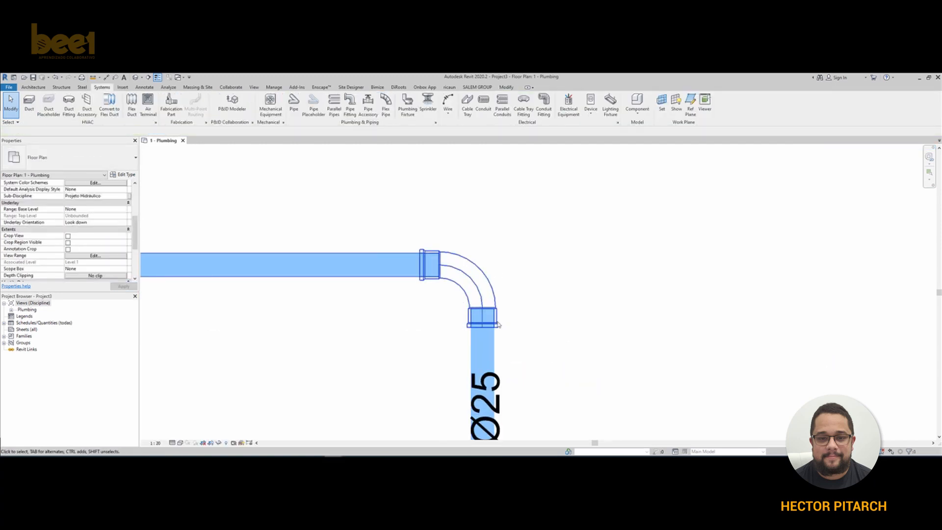
Assign the Domestic Hot Water system type to the long horizontal pipe and deselect it.
left_click(336, 257)
left_click(123, 210)
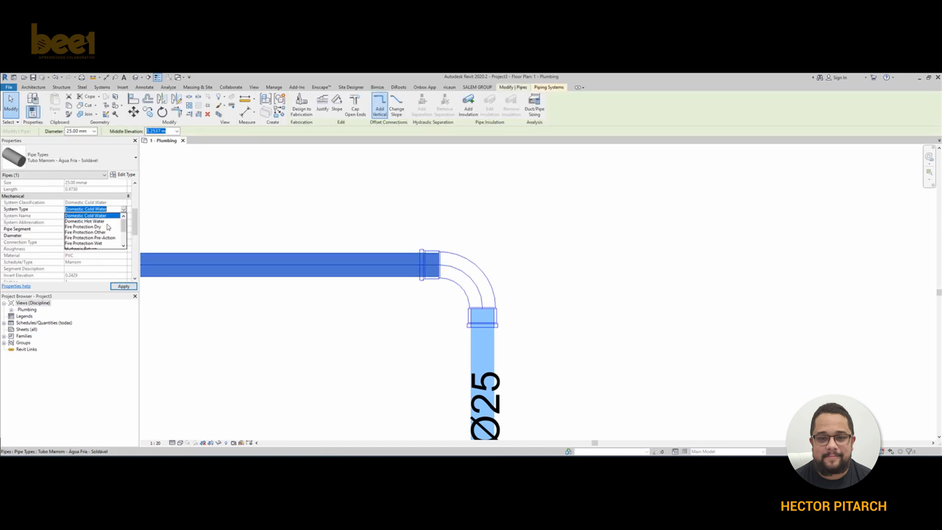
left_click(108, 221)
scroll(484, 216, "down", 1)
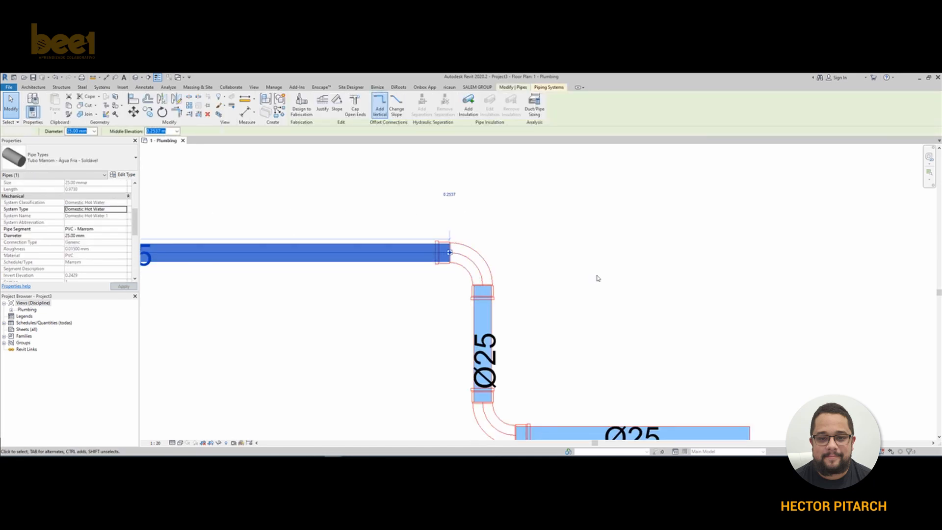
left_click(597, 279)
Examine the line and fill colours along the whole pipe run and its elbows.
scroll(608, 304, "down", 1)
middle_click_drag(613, 312, 579, 269)
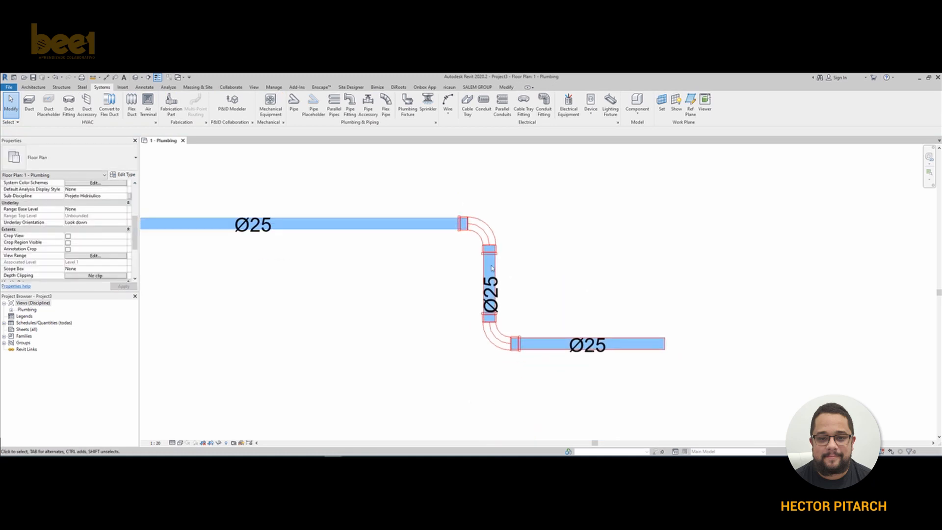
middle_click_drag(288, 251, 696, 282)
middle_click_drag(814, 258, 610, 288)
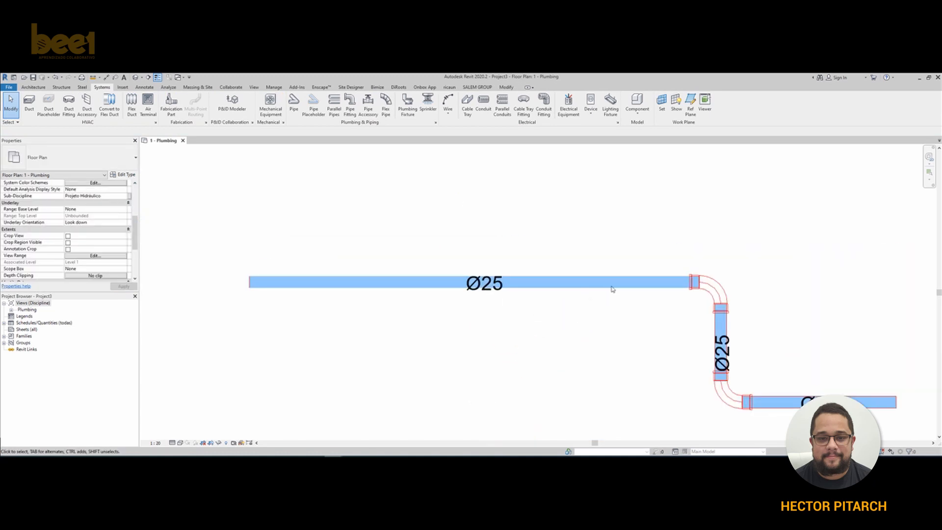
scroll(610, 288, "up", 2)
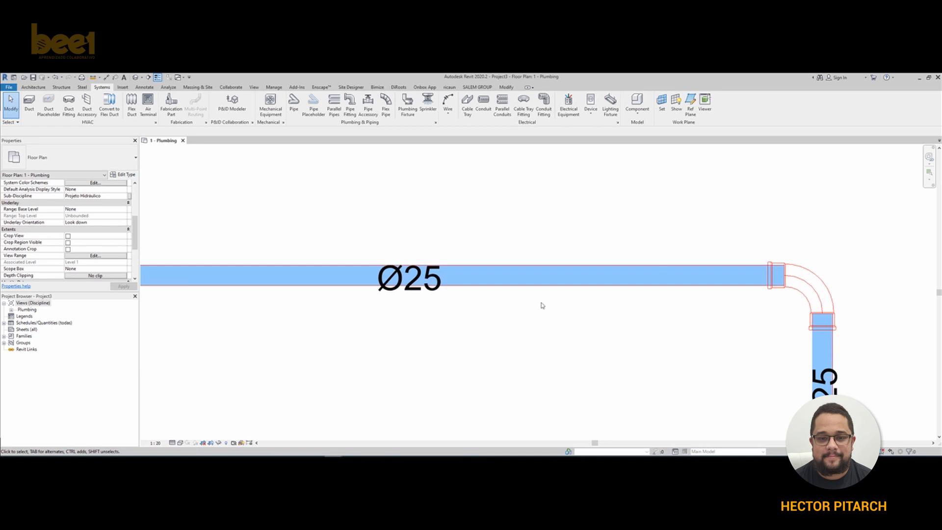
middle_click_drag(684, 255, 398, 199)
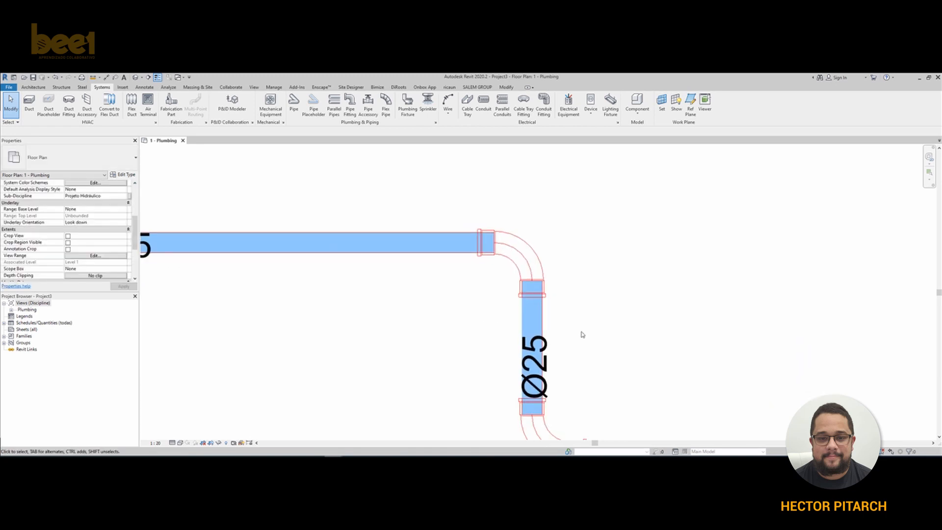
scroll(444, 263, "down", 2)
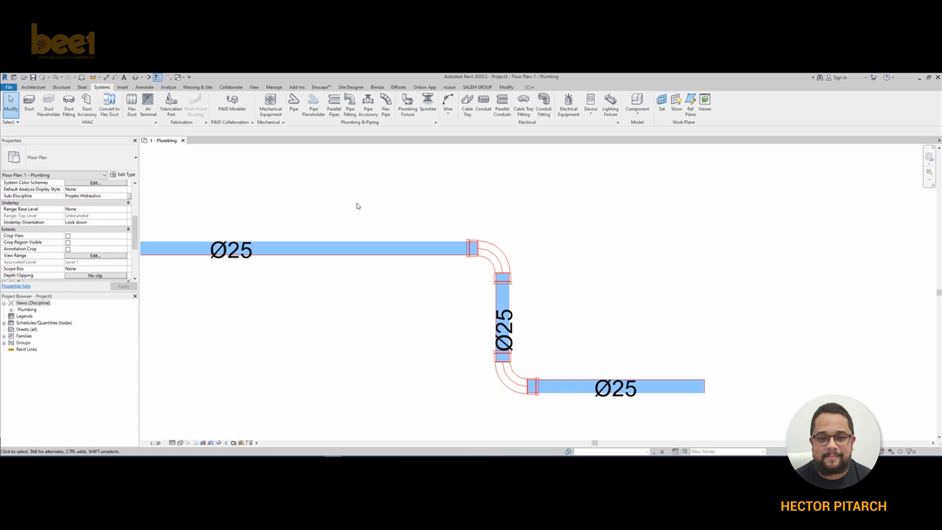
scroll(365, 214, "down", 2)
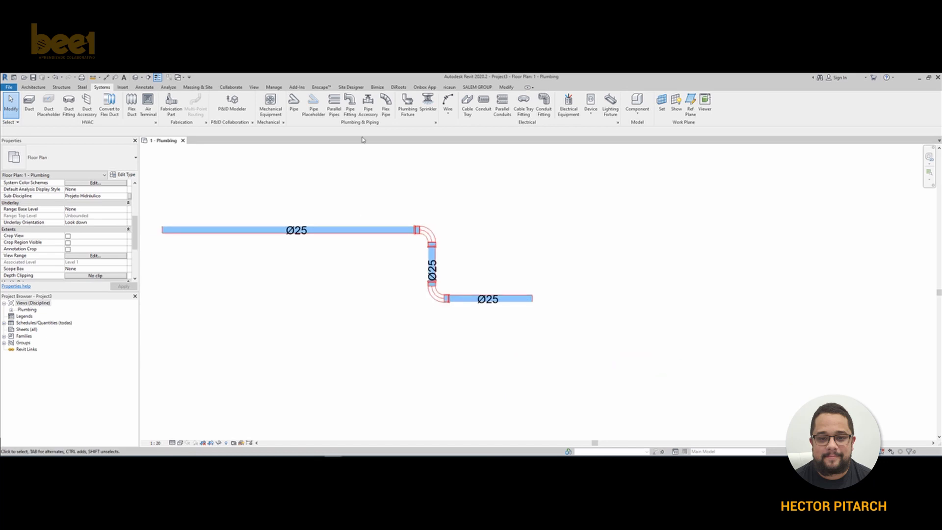
View the project's filter definitions and close them without changes.
left_click(254, 87)
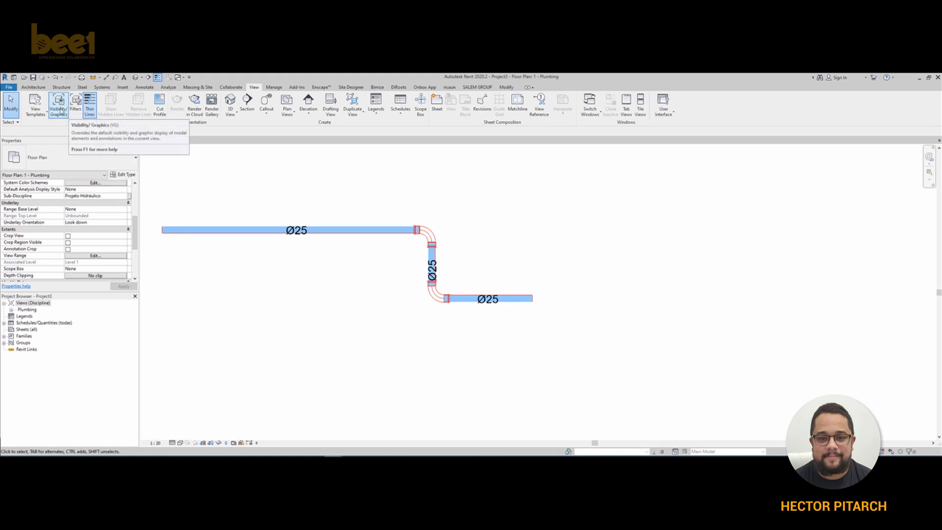
left_click(76, 108)
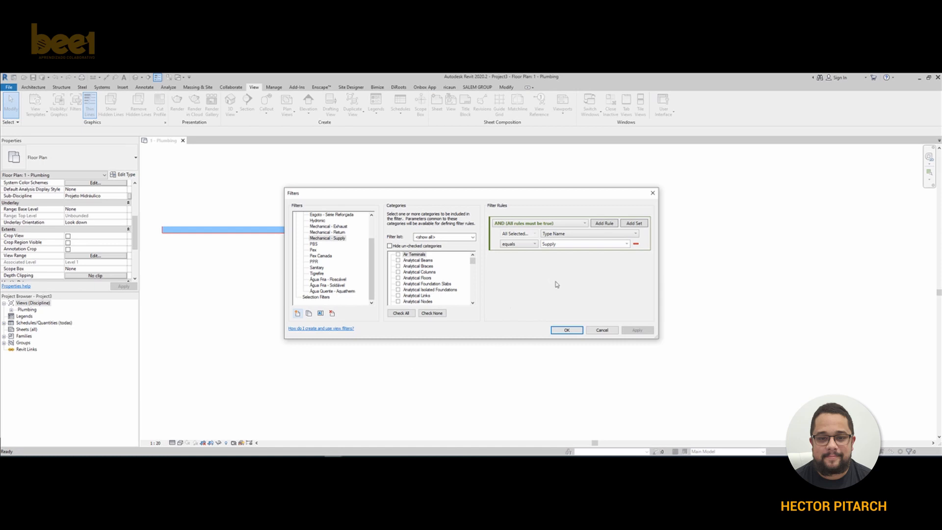
left_click(653, 192)
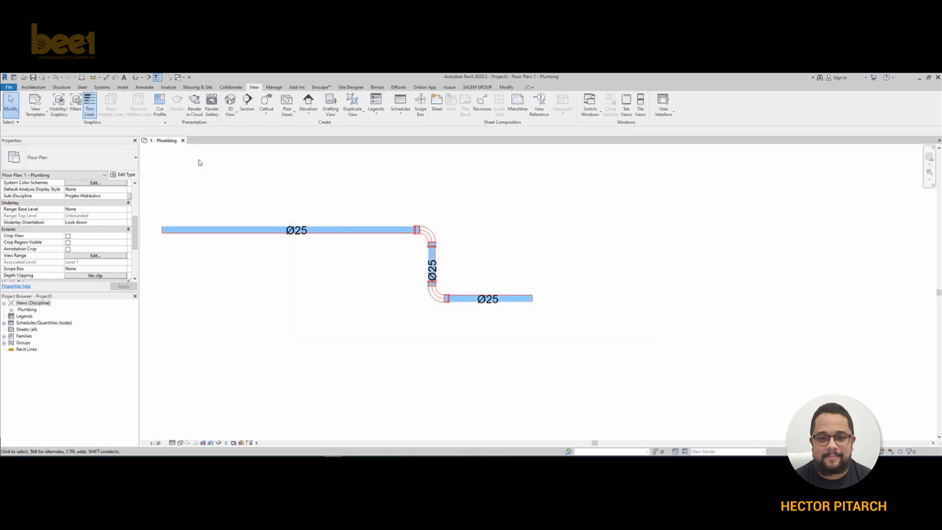
Open the filter overrides in the Plumbing view's Visibility/Graphic Overrides, enlarging and moving the dialog clear of the pipe run.
left_click(62, 117)
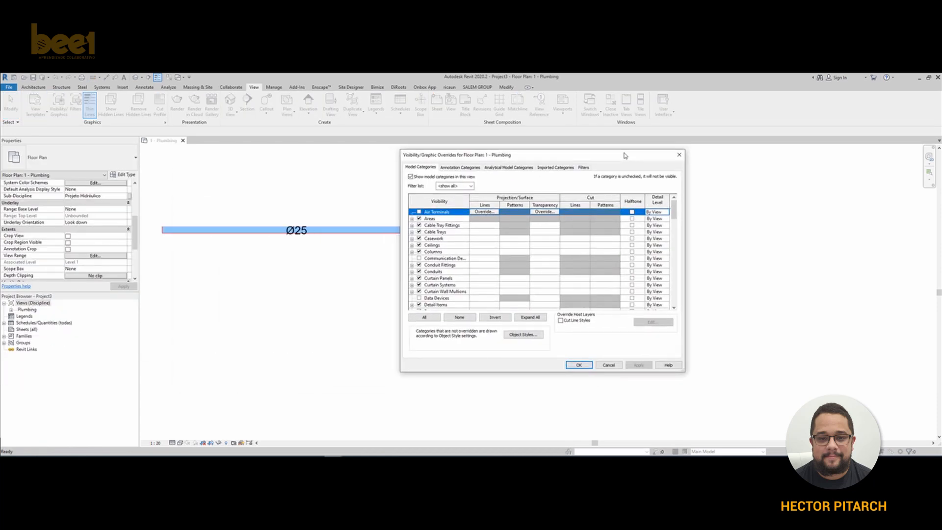
left_click(583, 167)
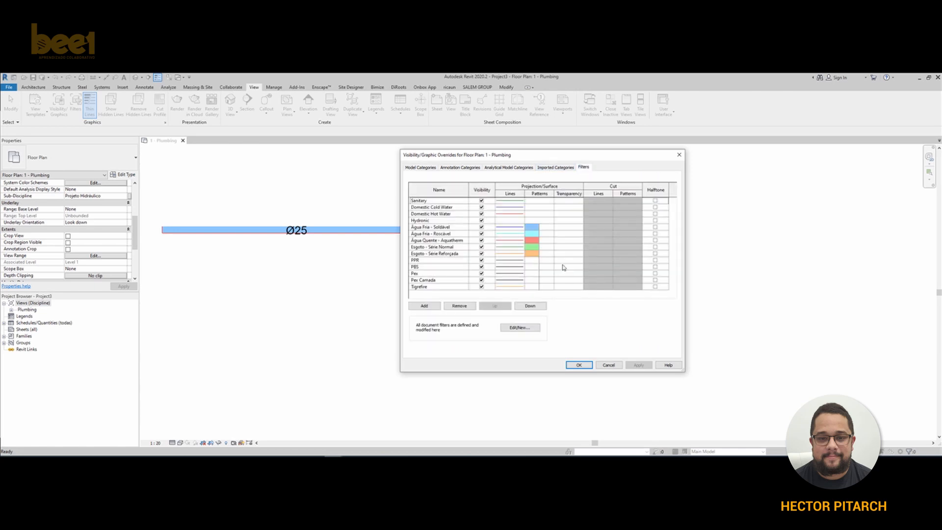
left_click_drag(685, 371, 890, 445)
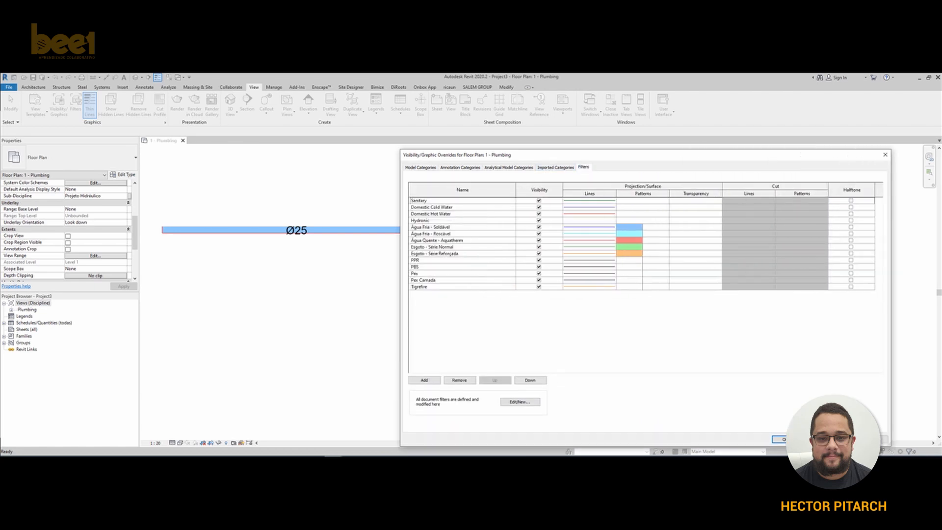
left_click_drag(516, 161, 587, 123)
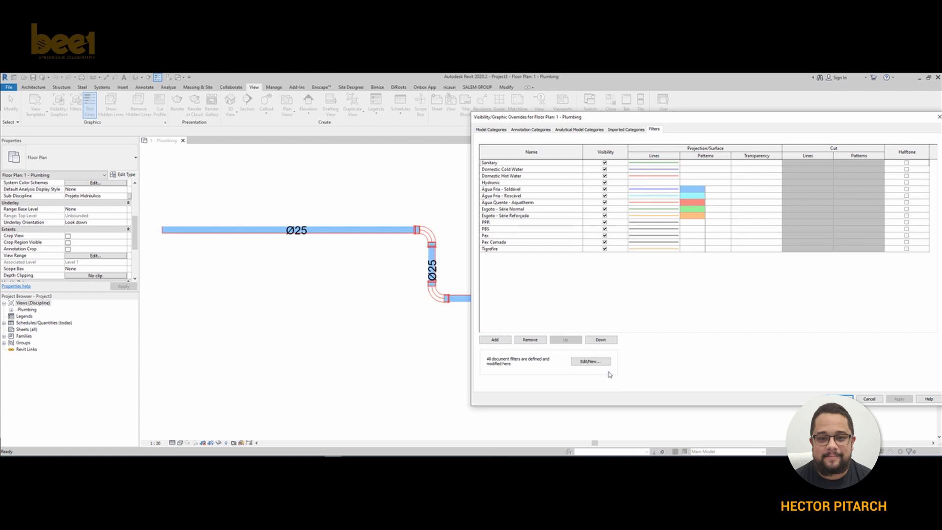
Open the filter definitions from the view's filter overrides and examine the Domestic Cold Water filter's categories and its AND/OR rule options.
left_click(592, 362)
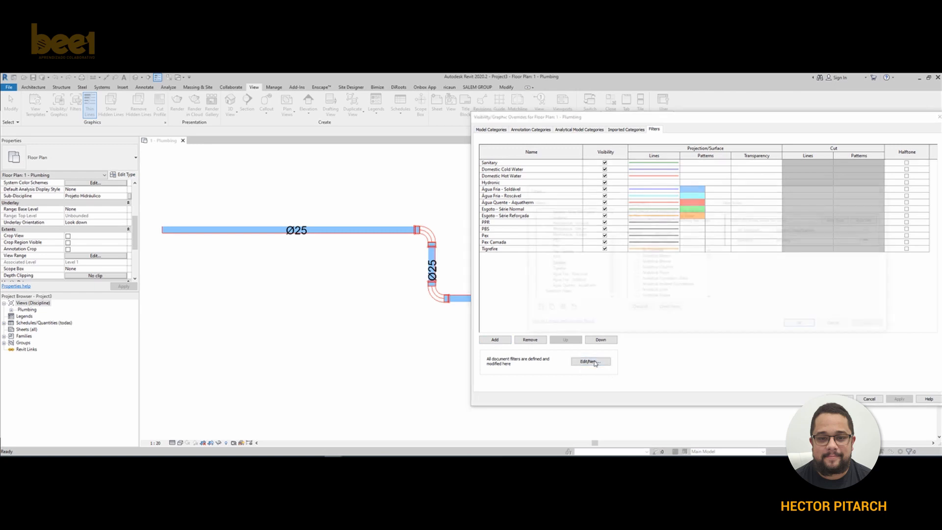
left_click_drag(577, 191, 594, 114)
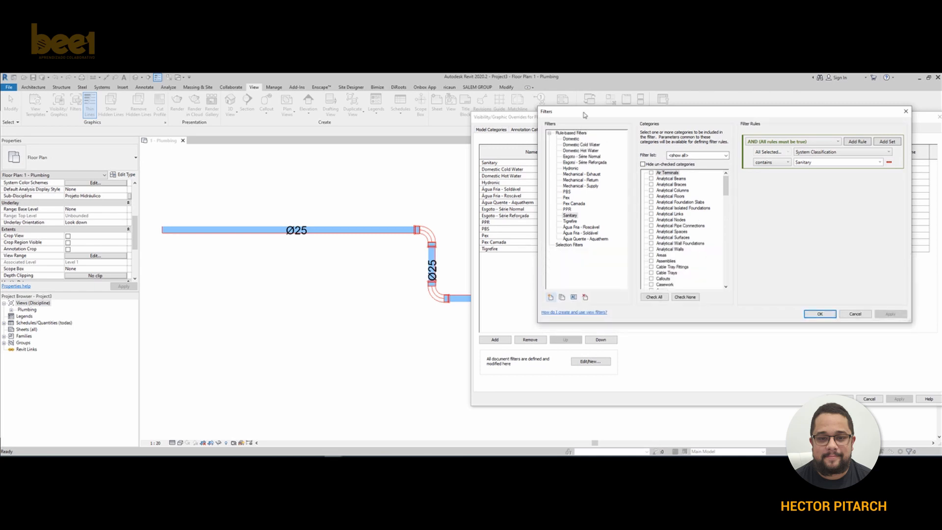
left_click_drag(599, 118, 146, 136)
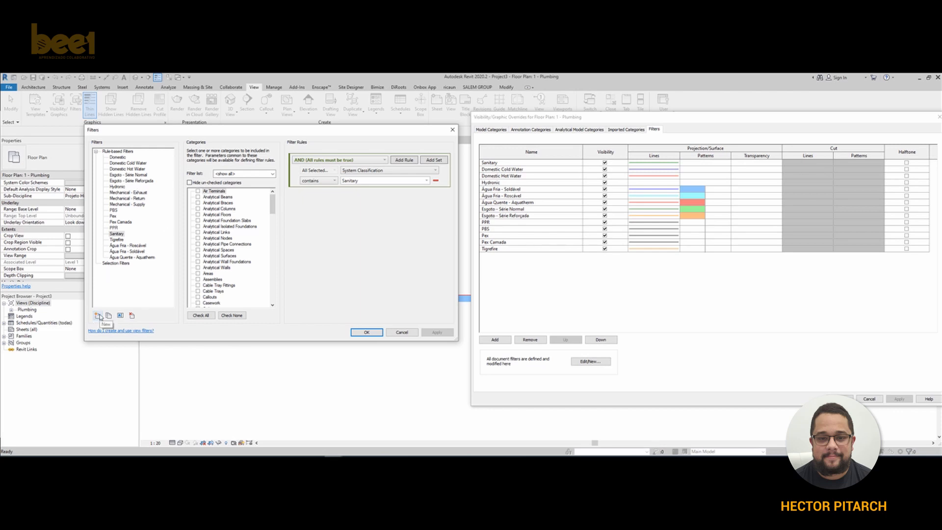
left_click(128, 164)
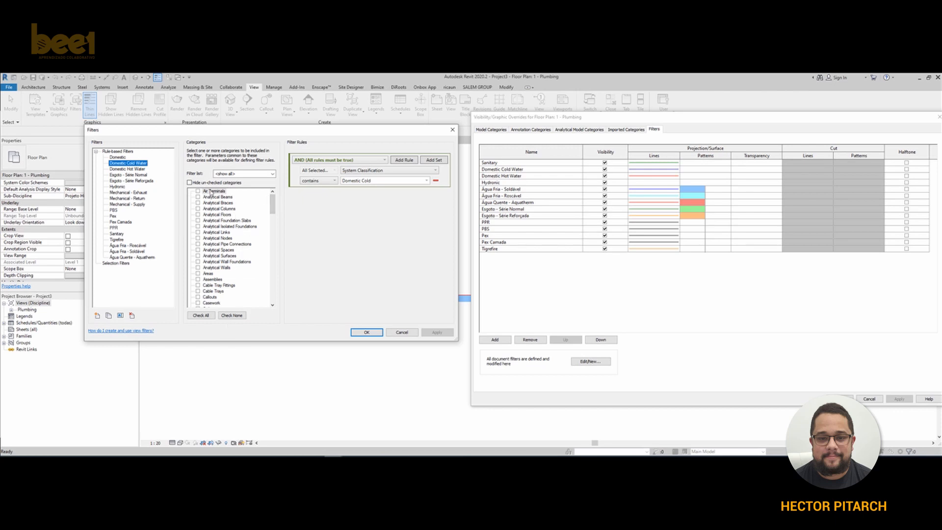
left_click_drag(273, 205, 272, 258)
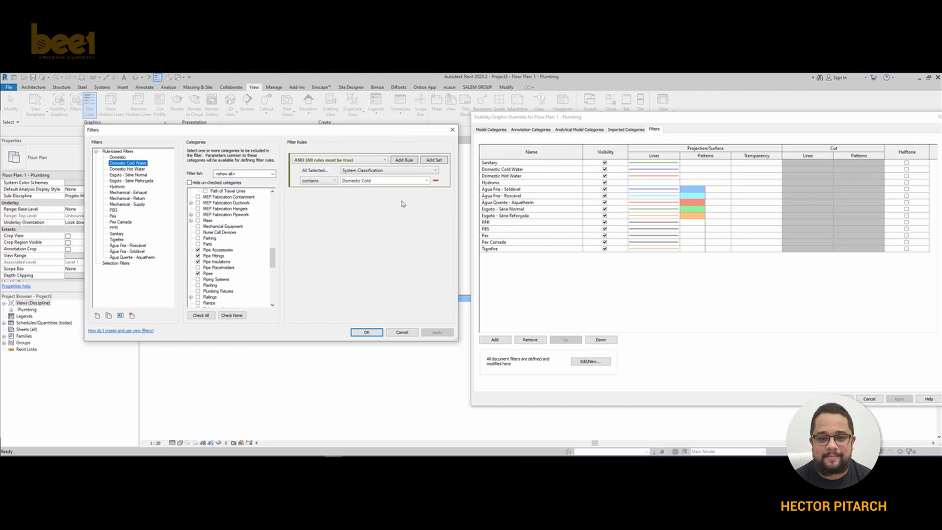
left_click(381, 160)
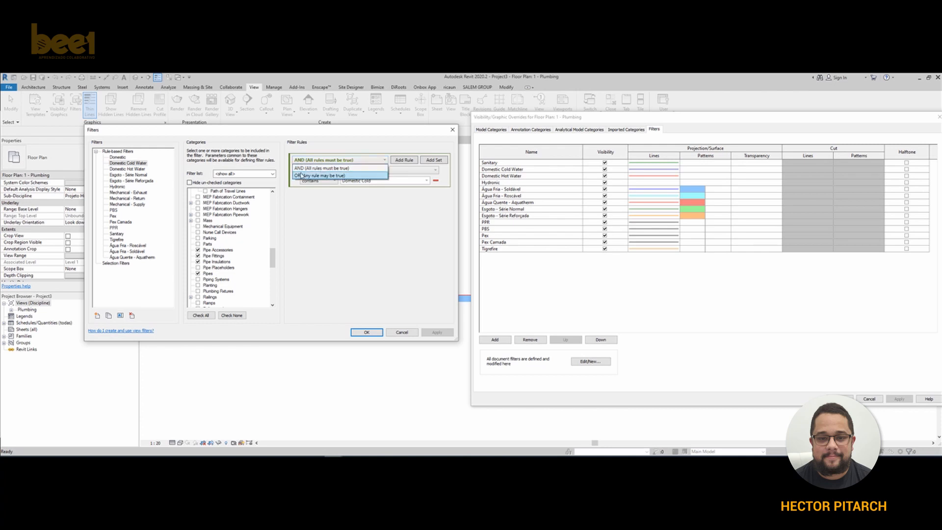
left_click(326, 168)
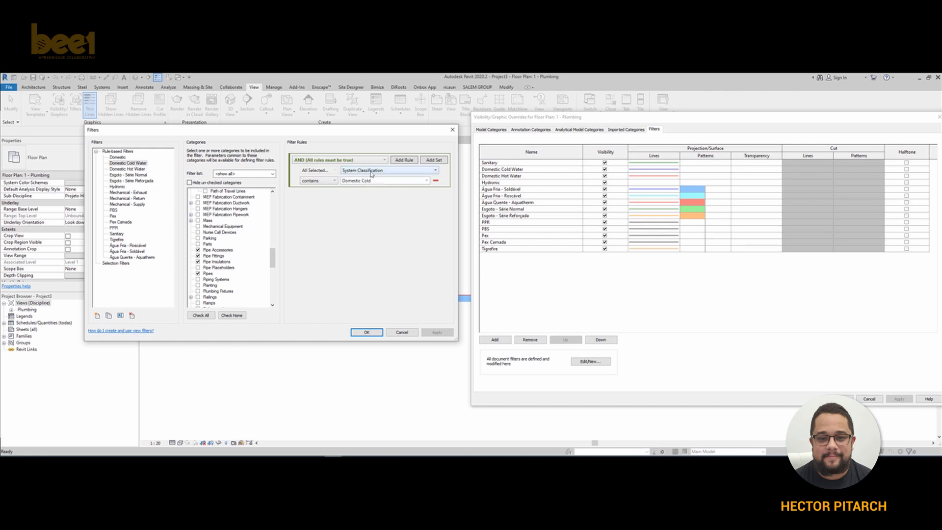
Examine the Domestic Hot Water filter's rule and close the filter definitions and graphic overrides without changes.
left_click_drag(314, 136, 517, 129)
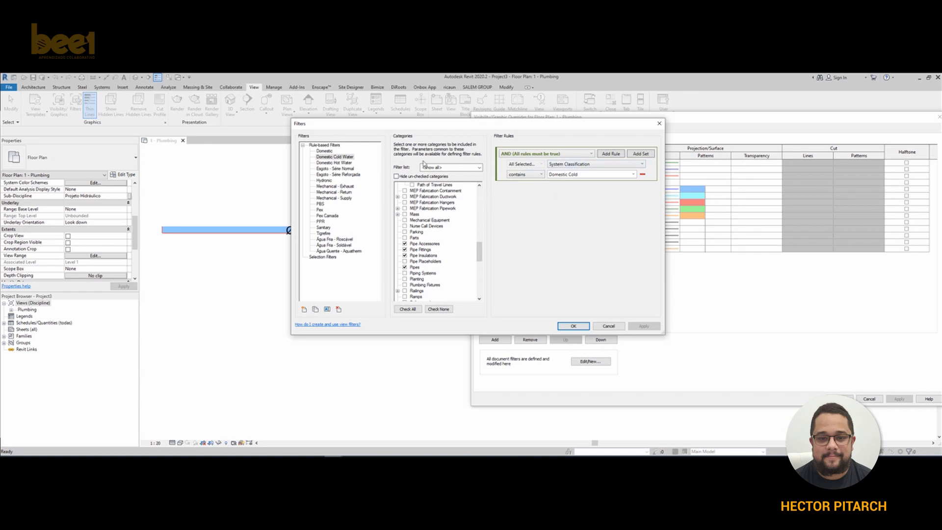
left_click(335, 163)
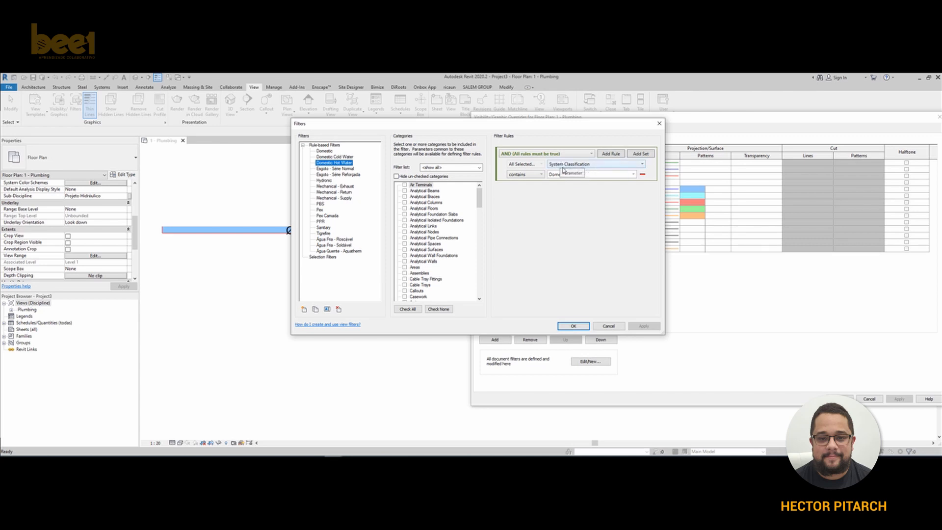
left_click_drag(549, 129, 739, 195)
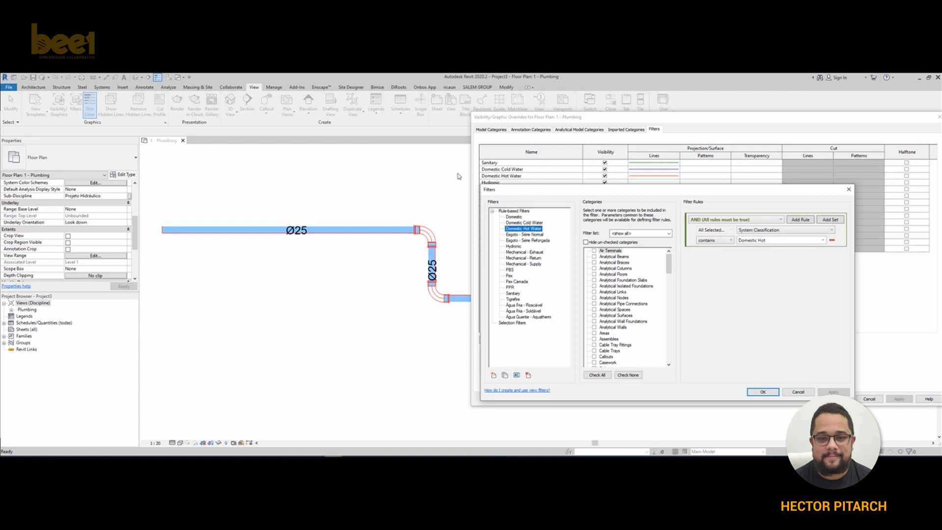
left_click(787, 393)
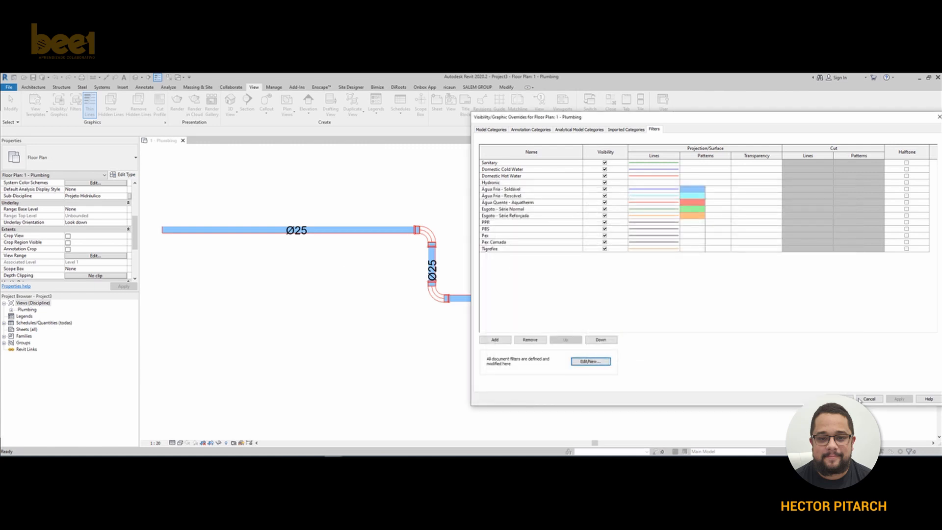
left_click(869, 398)
Check the system classification and system type of the long horizontal pipe and deselect it.
left_click(365, 230)
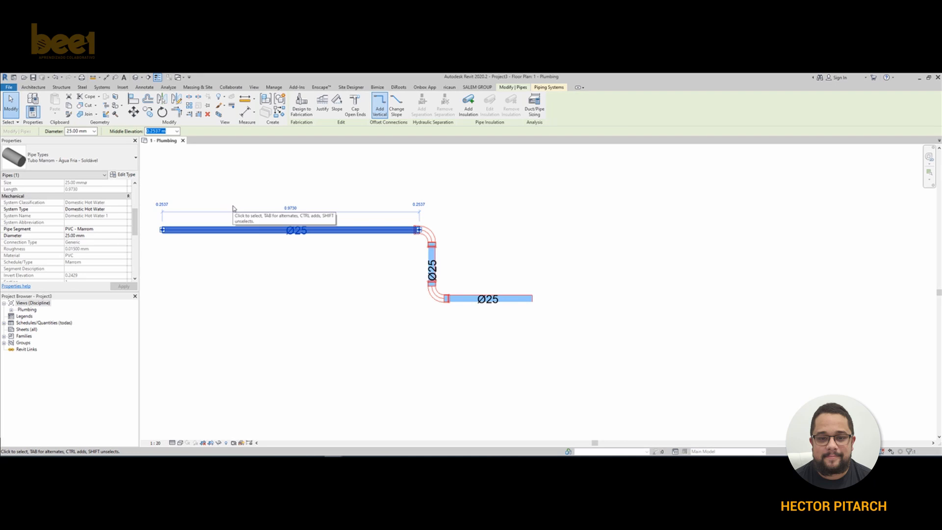
left_click(245, 168)
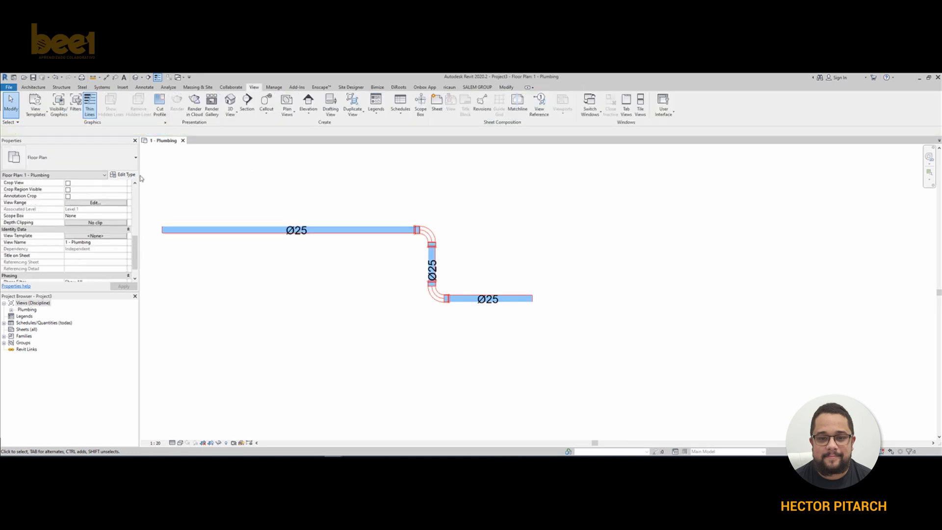
key("v")
key("g")
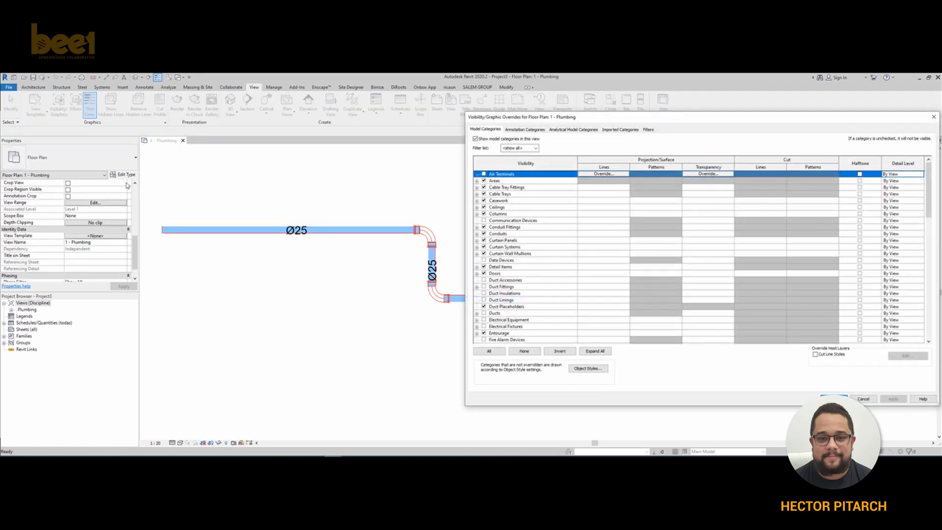
left_click(649, 129)
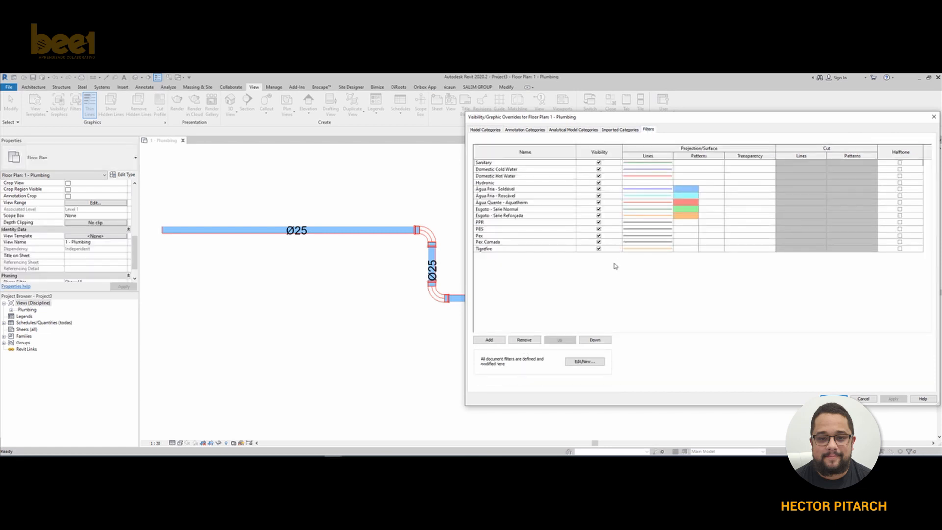
left_click(597, 363)
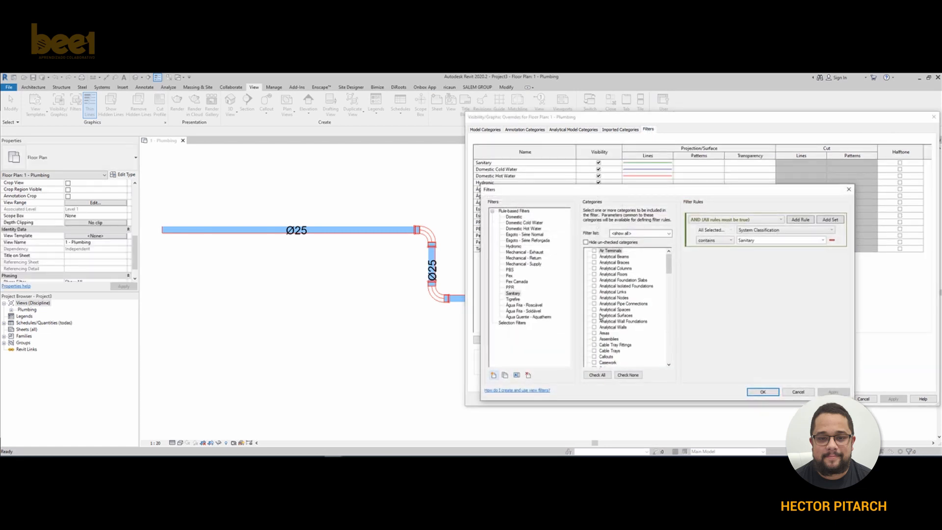
left_click_drag(591, 198, 195, 155)
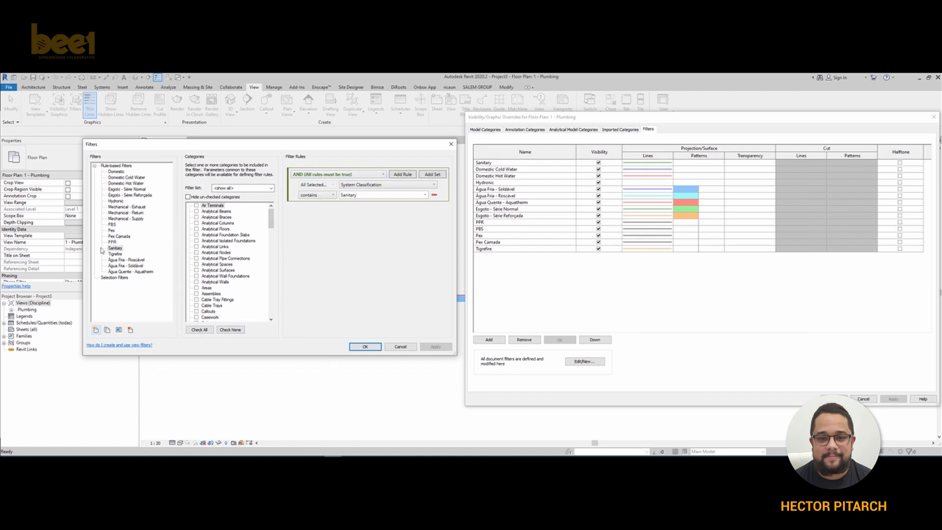
key("Escape")
key("Escape")
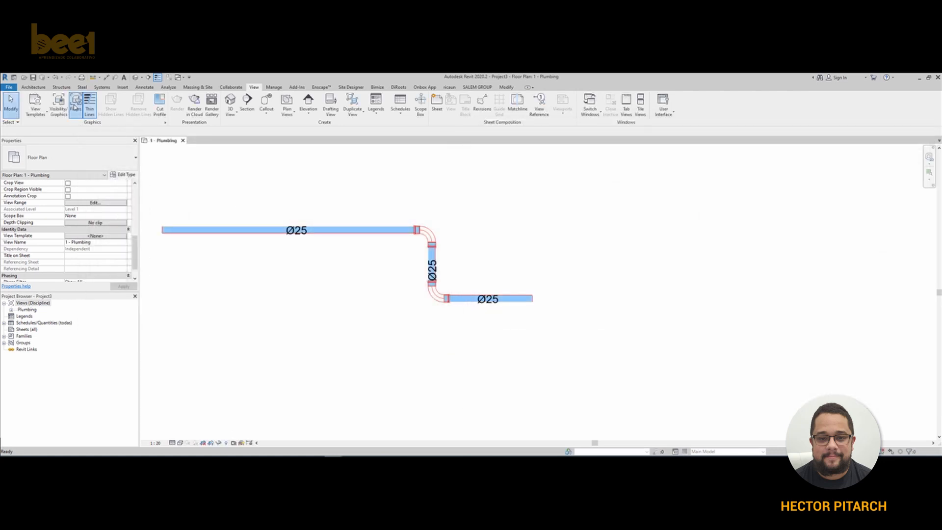
left_click(75, 105)
key("Escape")
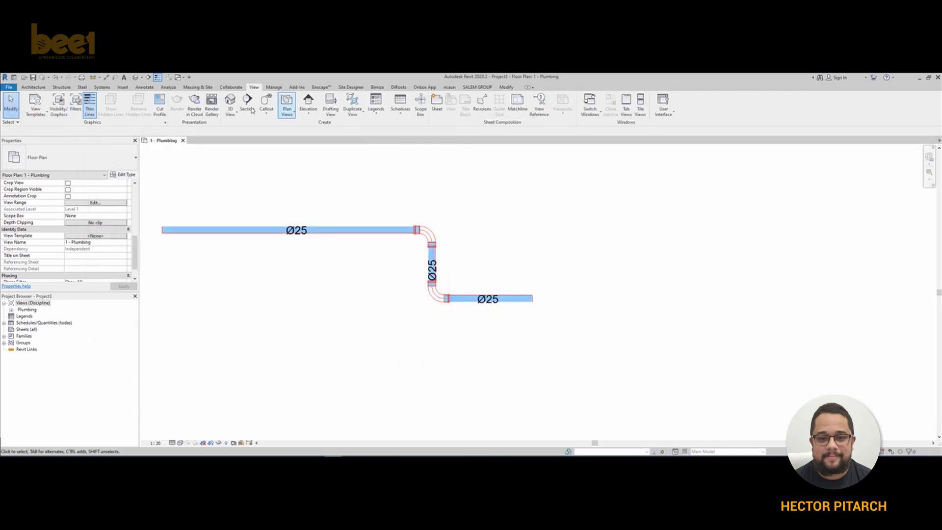
Open the filter definitions from the Plumbing view's filter overrides and examine the Água Fria - Soldável filter's rule and categories.
left_click(59, 109)
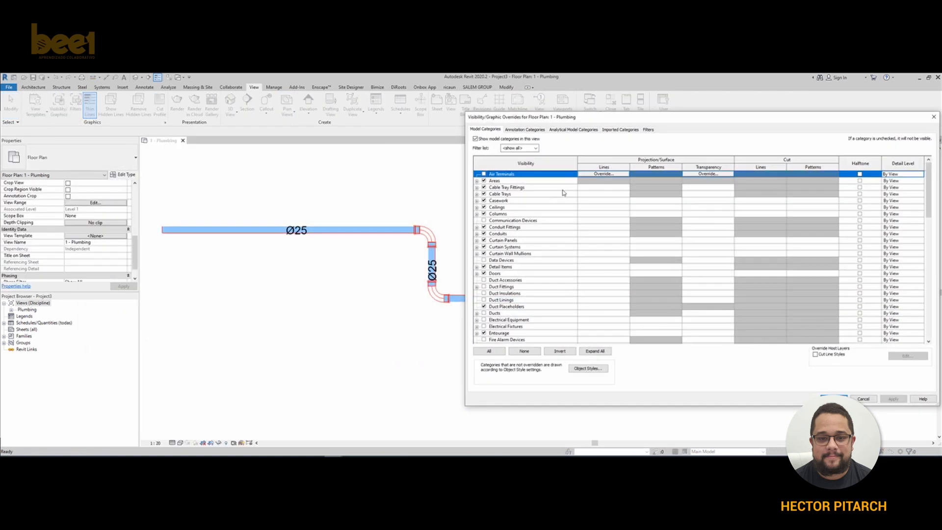
left_click(648, 130)
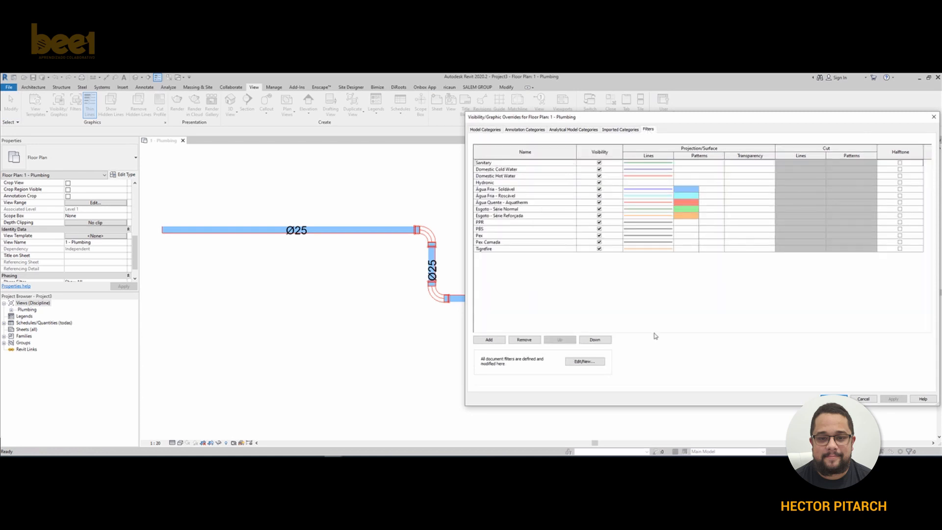
left_click(585, 361)
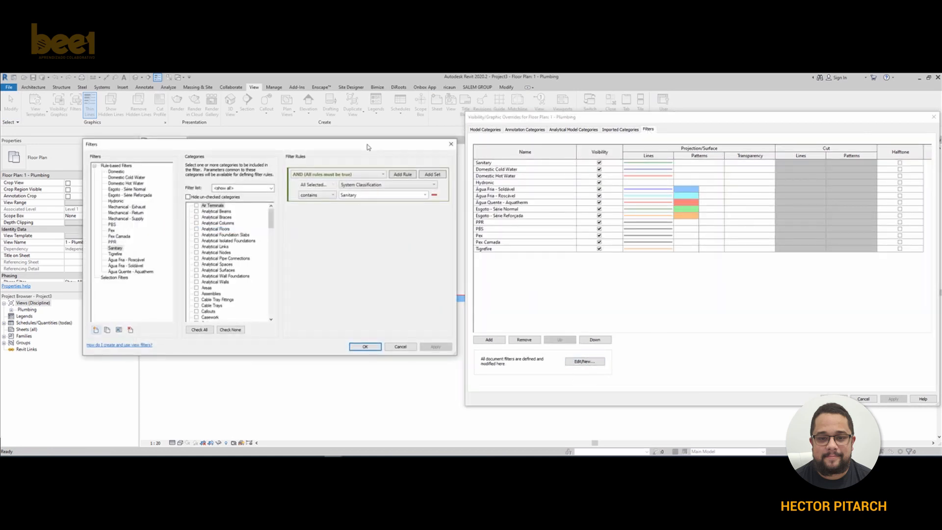
left_click_drag(368, 143, 392, 218)
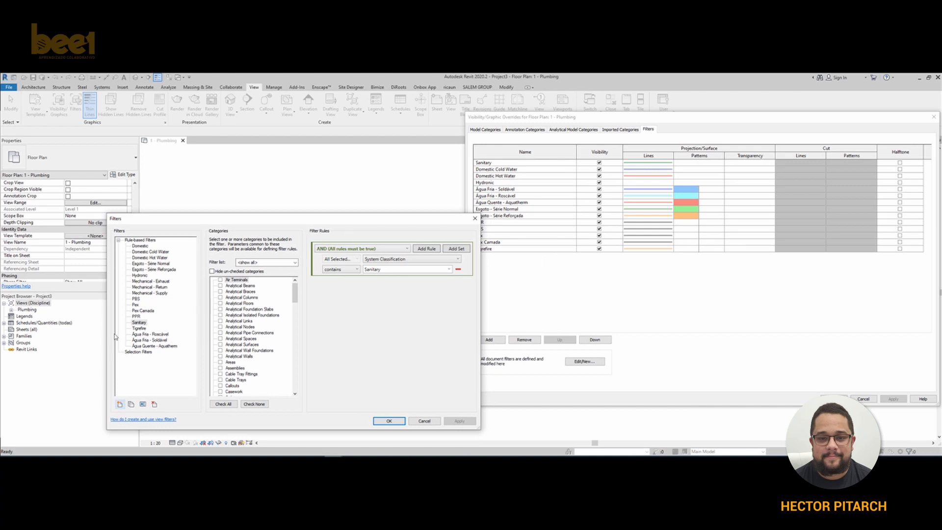
left_click(160, 339)
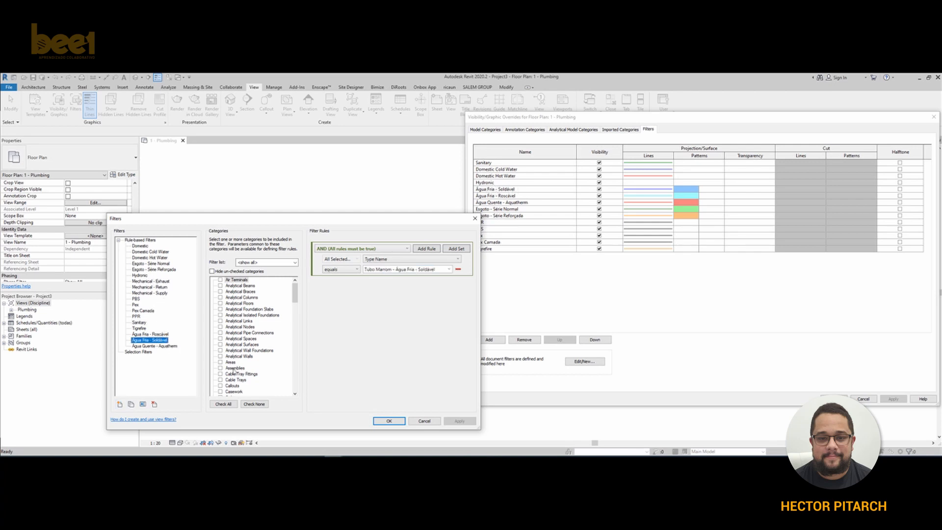
scroll(262, 315, "down", 12)
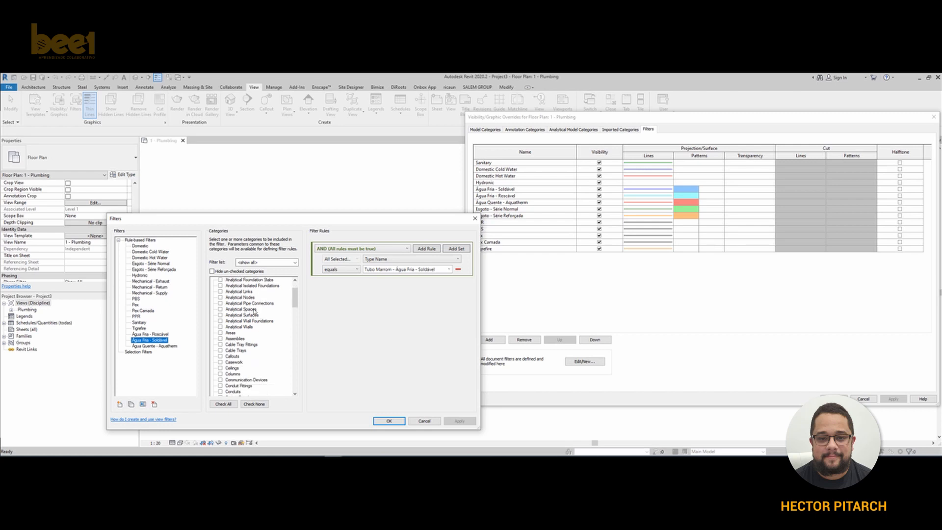
scroll(251, 309, "down", 7)
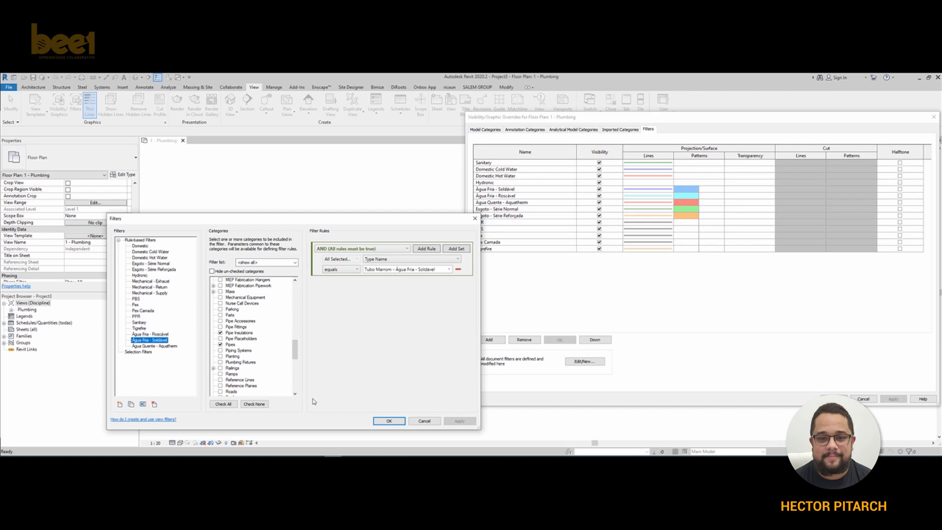
Create a rule-based filter named teste and include the Pipes category in it.
left_click(120, 404)
type("t")
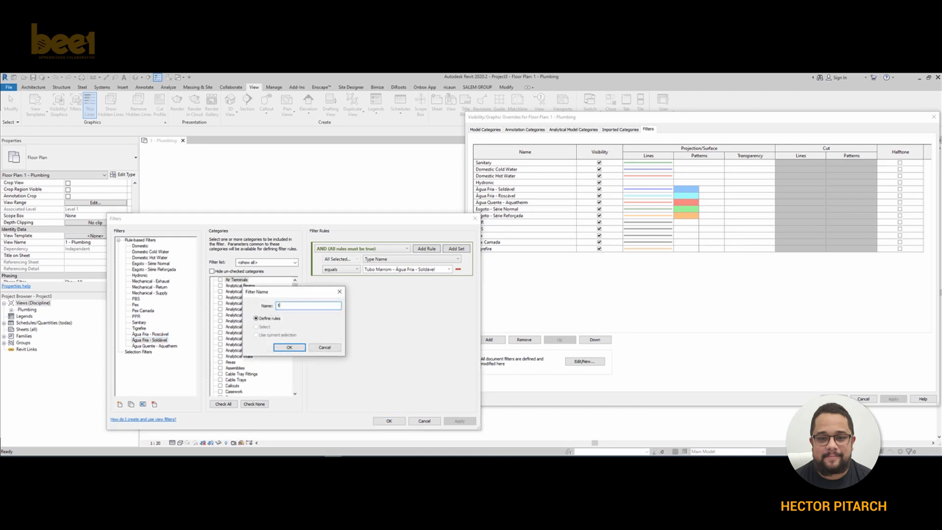
type("este")
key("Return")
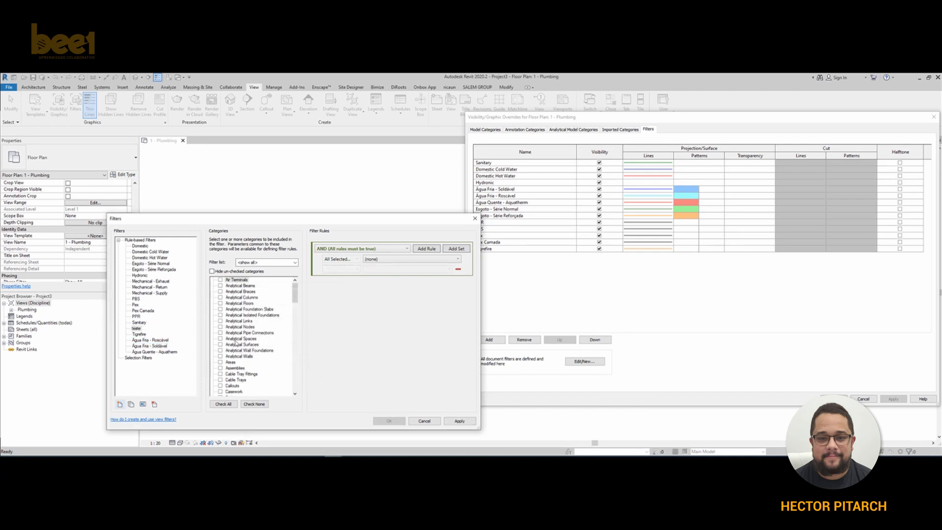
left_click_drag(296, 301, 296, 356)
scroll(273, 346, "down", 3)
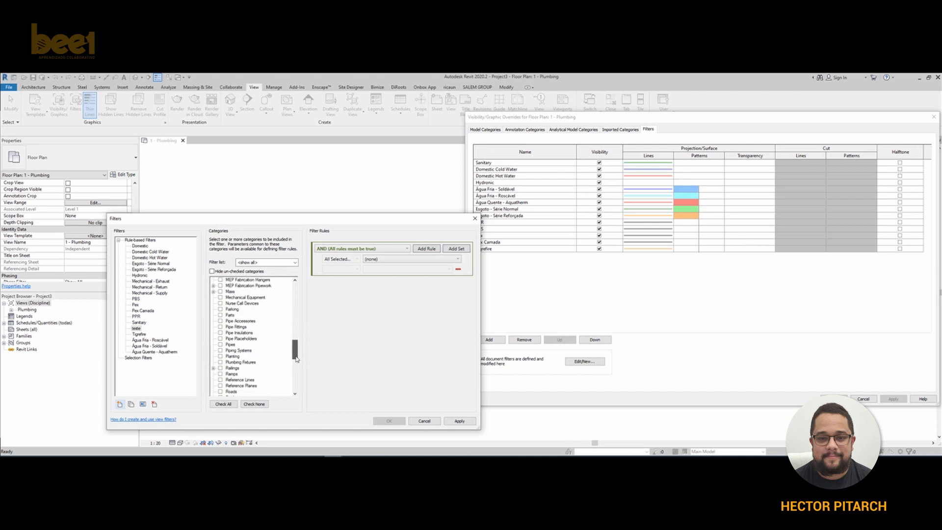
left_click(220, 345)
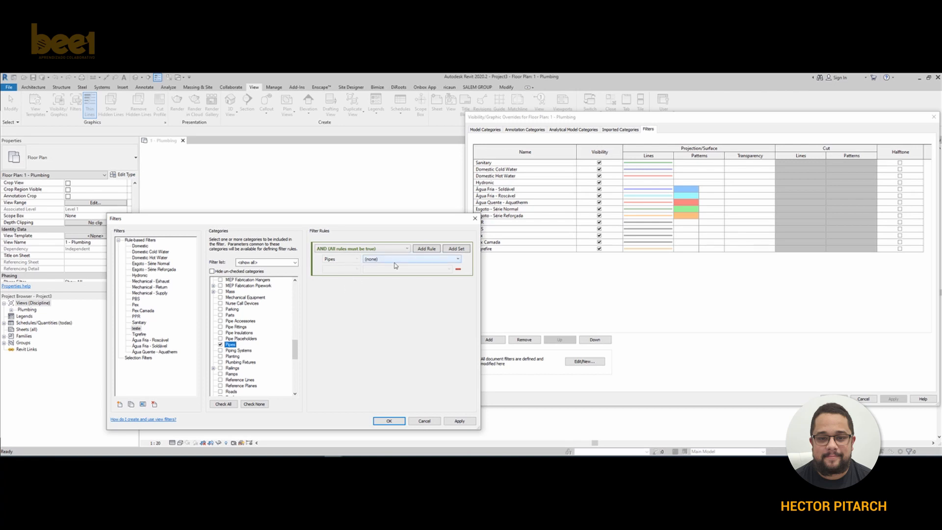
Look through the available pipe parameters and base the teste filter's rule on Size.
left_click(376, 260)
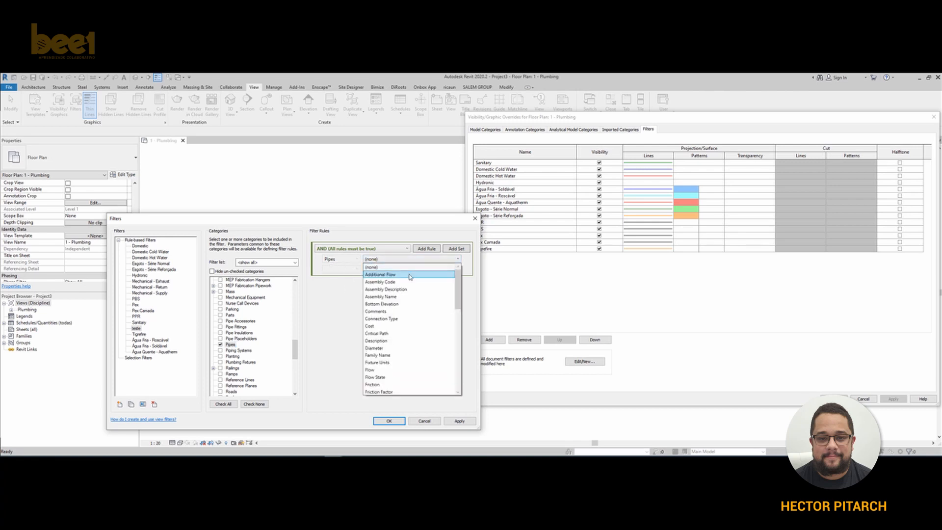
scroll(436, 376, "down", 8)
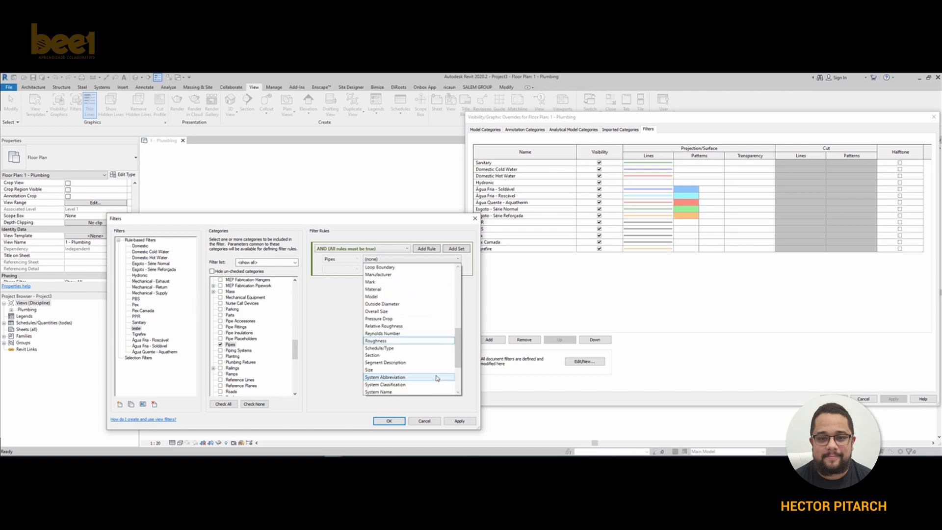
scroll(437, 378, "down", 2)
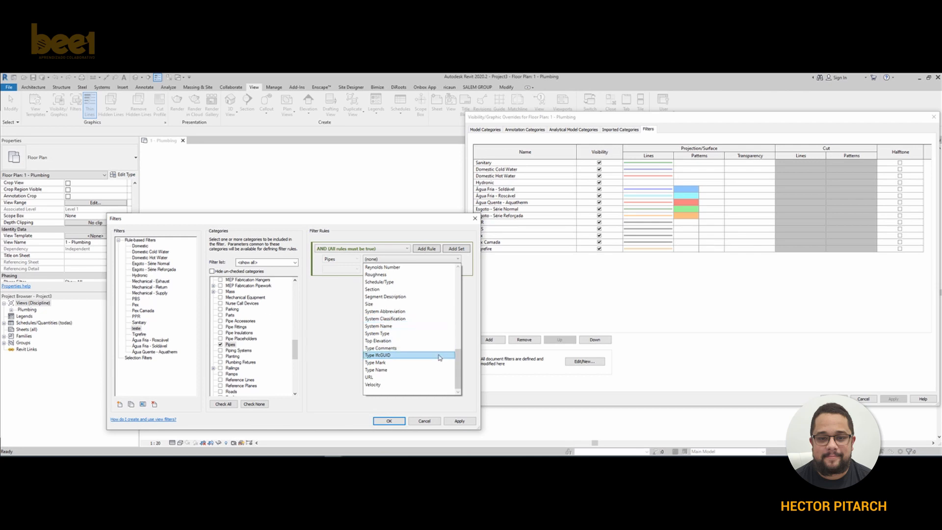
scroll(439, 358, "up", 5)
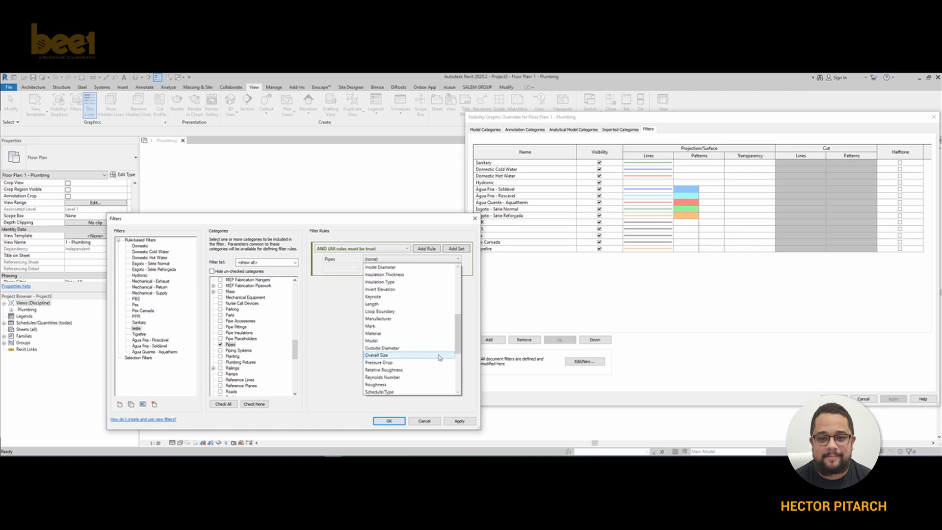
scroll(418, 346, "up", 3)
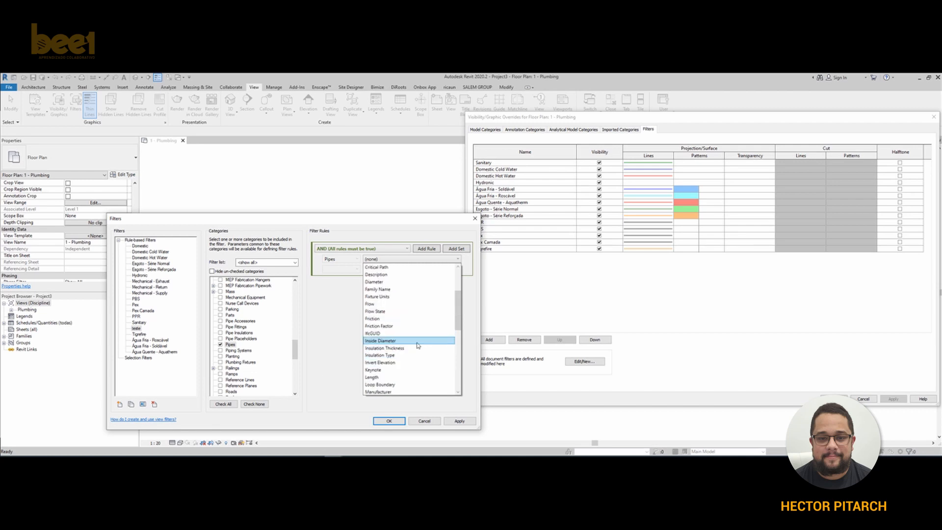
scroll(418, 345, "up", 3)
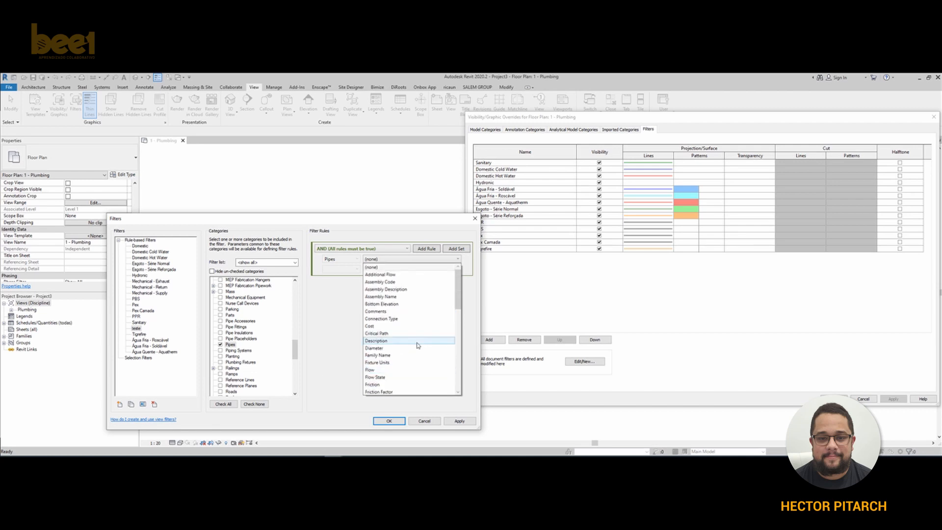
scroll(418, 345, "down", 7)
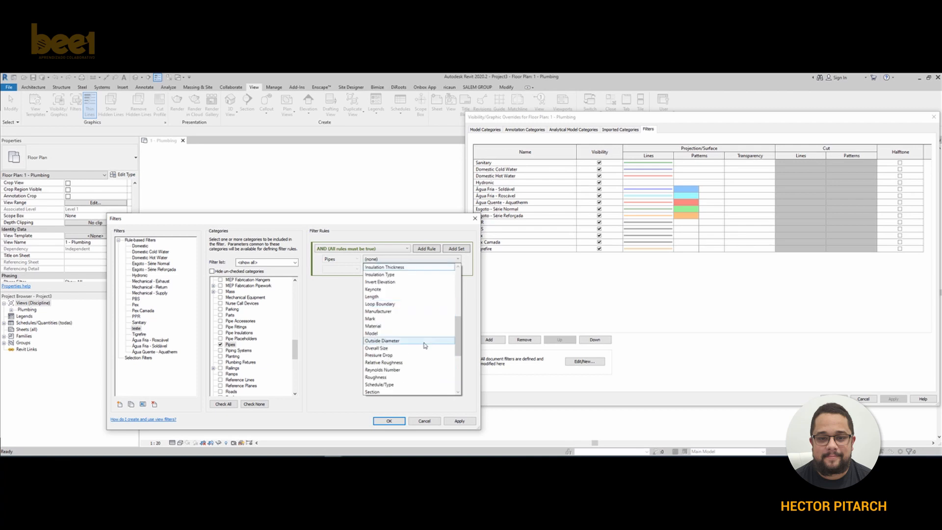
scroll(425, 346, "down", 2)
scroll(426, 344, "down", 2)
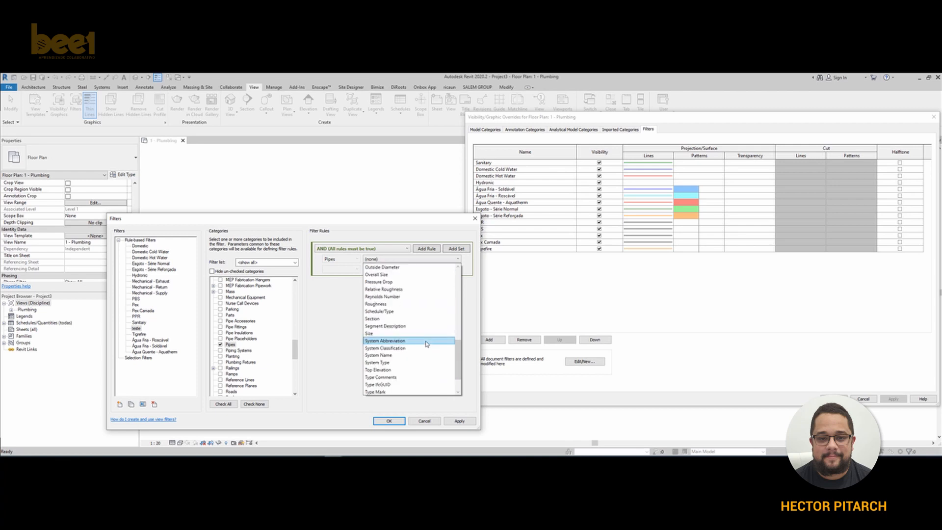
scroll(426, 344, "down", 2)
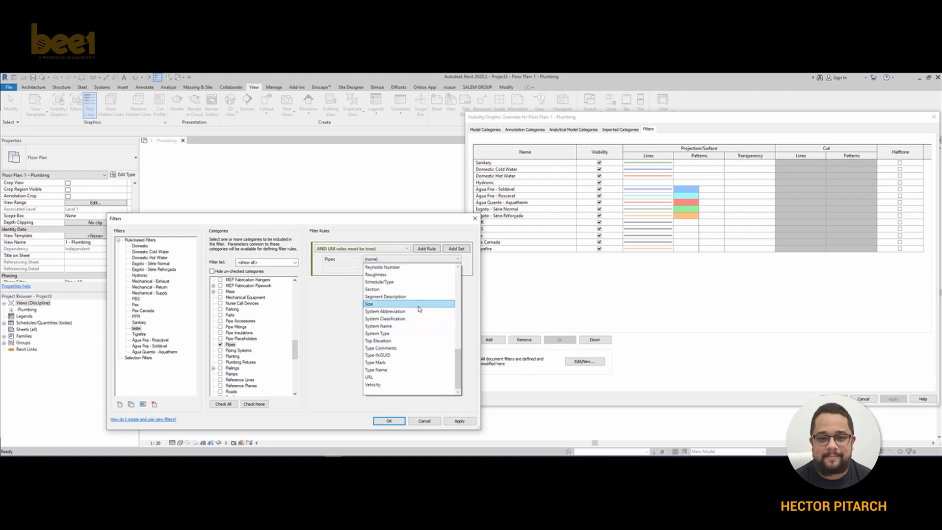
left_click(418, 305)
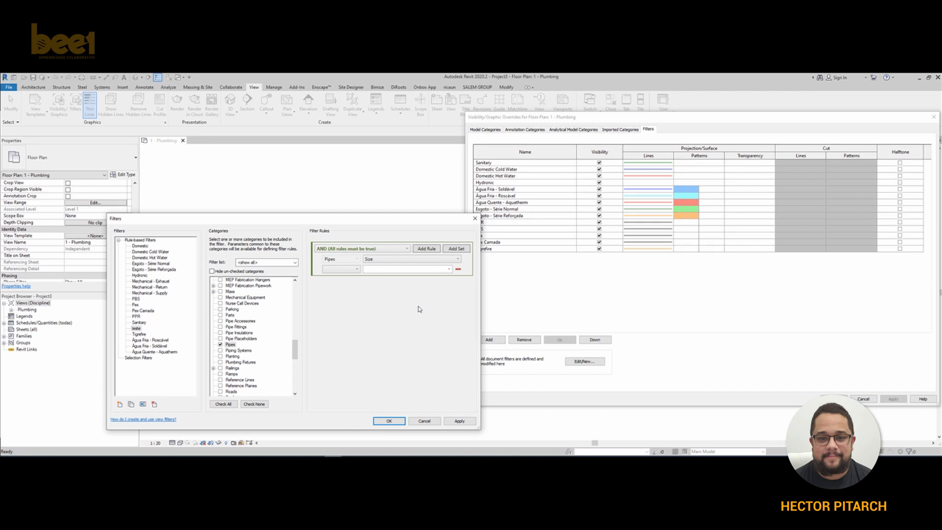
Define the teste filter's Size rule as equals 50.00 mmø.
left_click(357, 270)
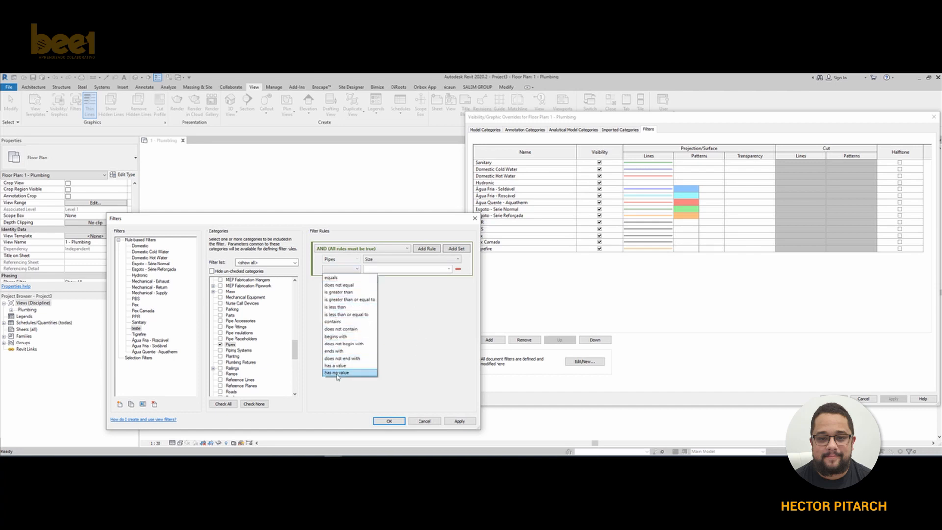
left_click(354, 278)
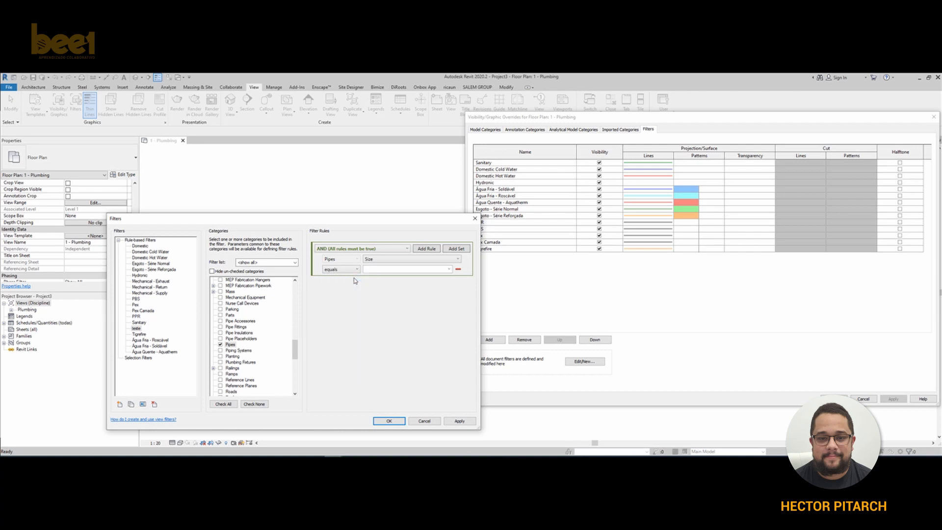
left_click(449, 269)
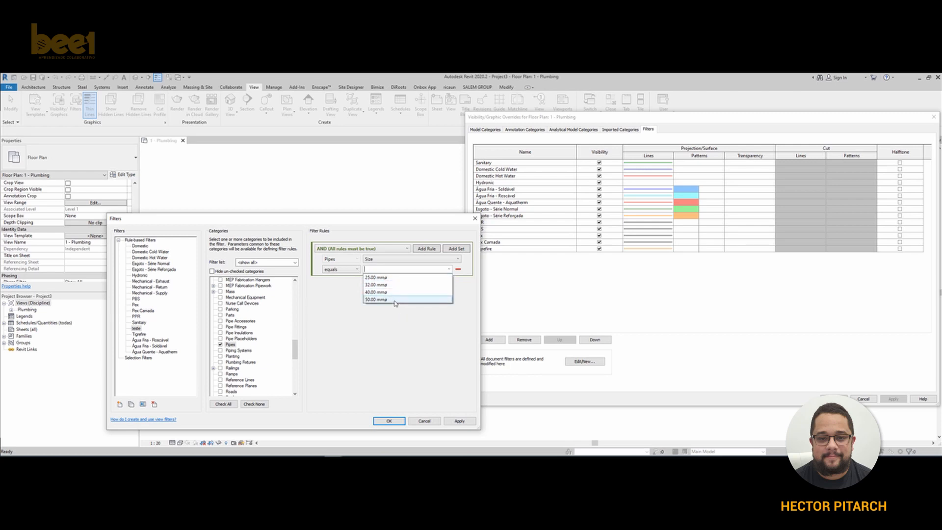
left_click(396, 323)
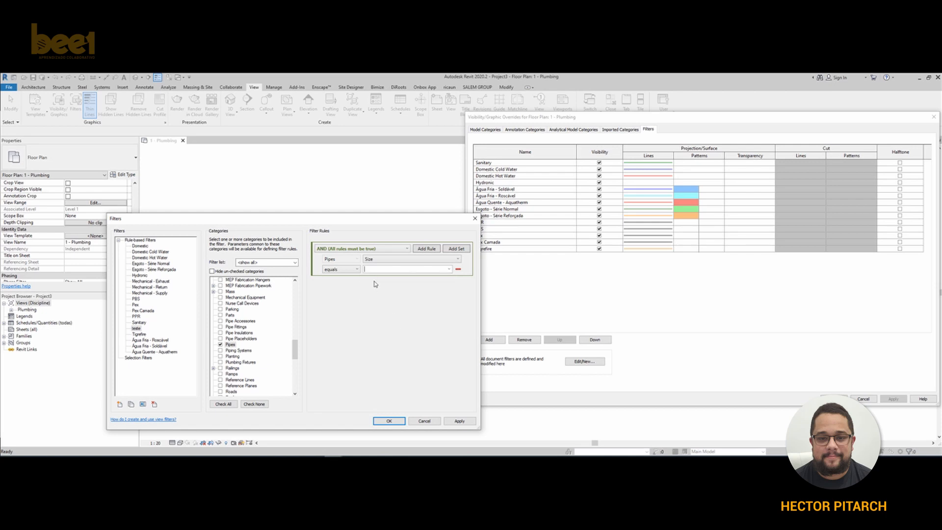
left_click(448, 269)
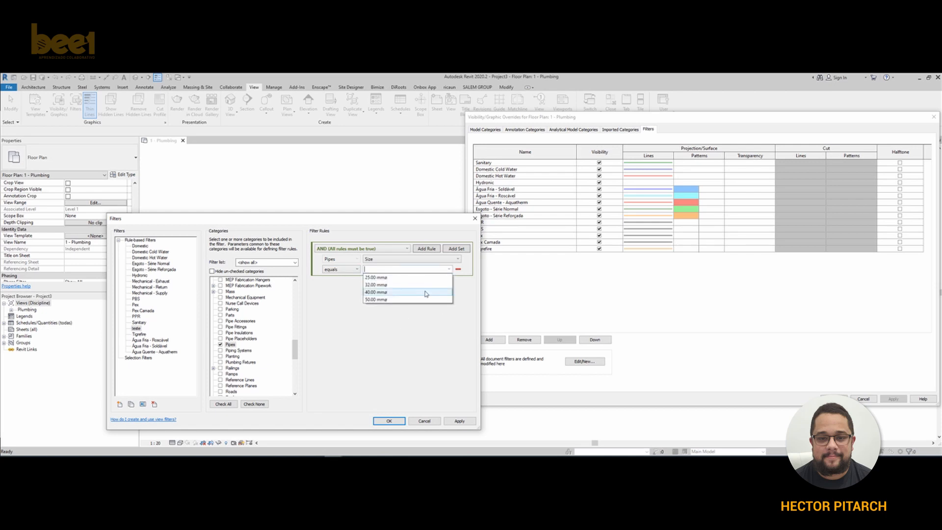
left_click(411, 299)
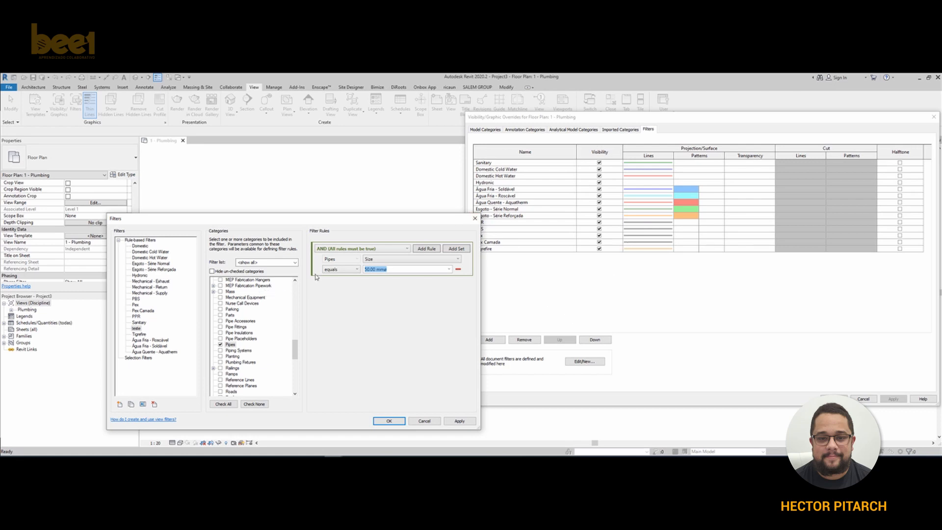
Change the Size rule's comparison operator to is less than and confirm the filter definitions.
left_click(353, 271)
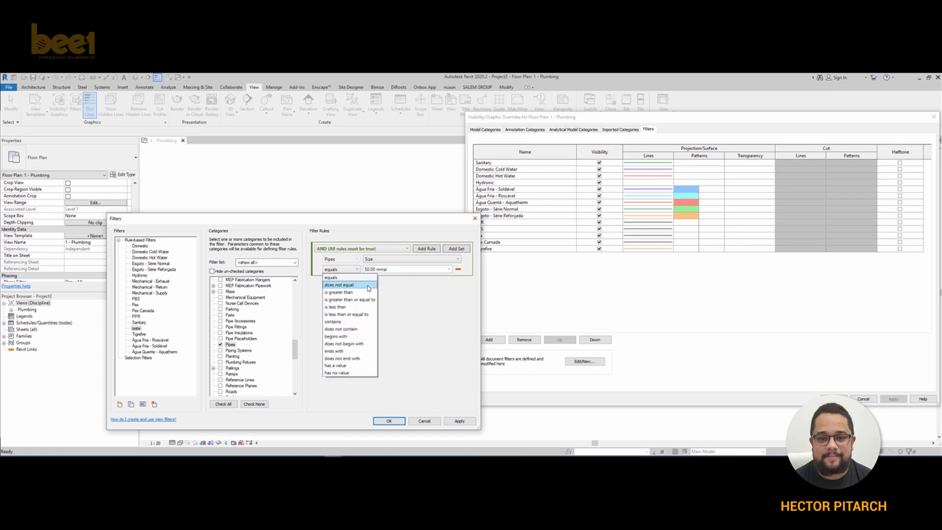
left_click(369, 286)
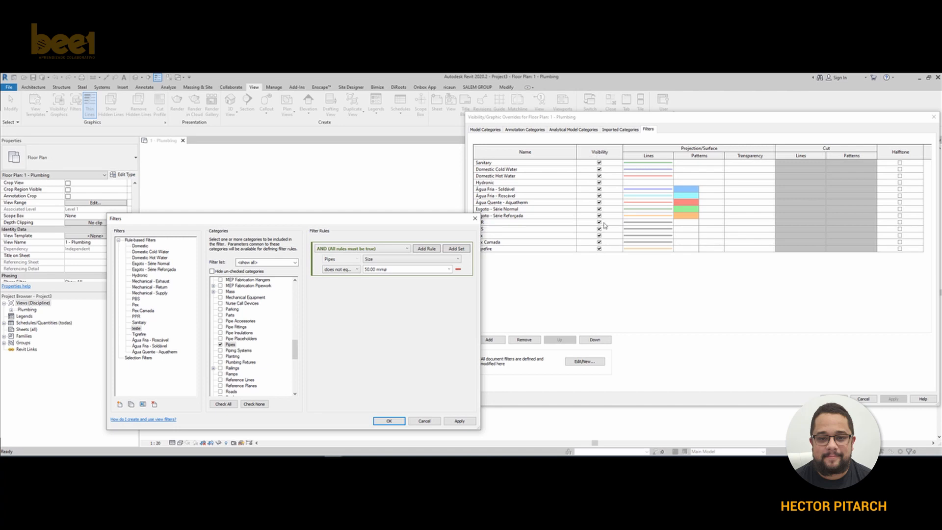
left_click(355, 269)
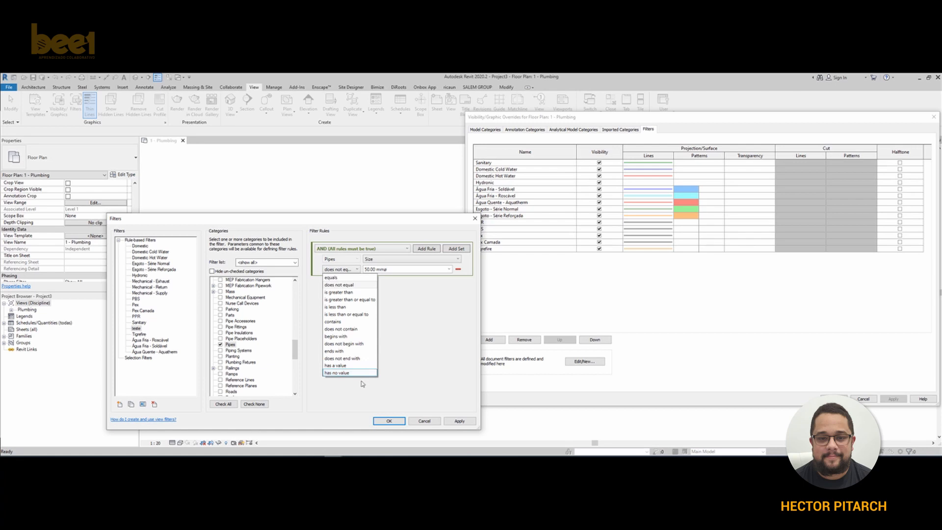
left_click(356, 308)
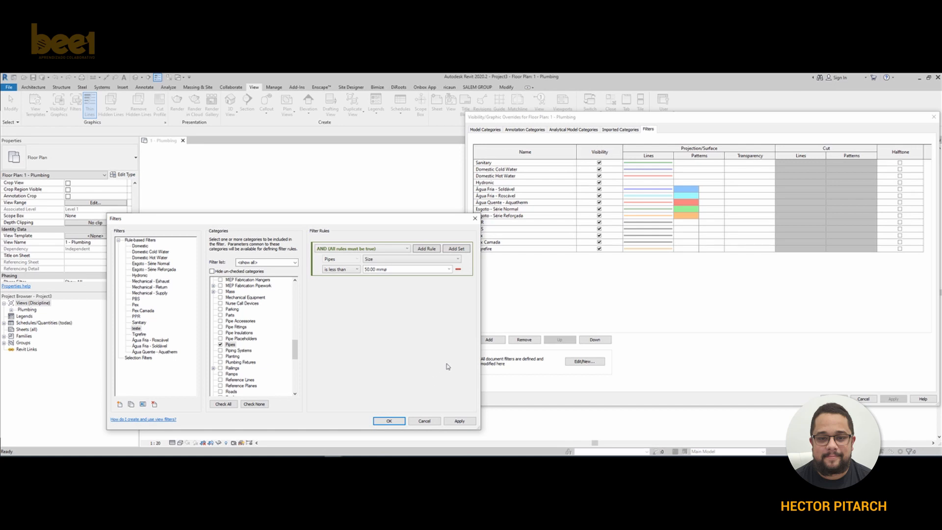
left_click(388, 421)
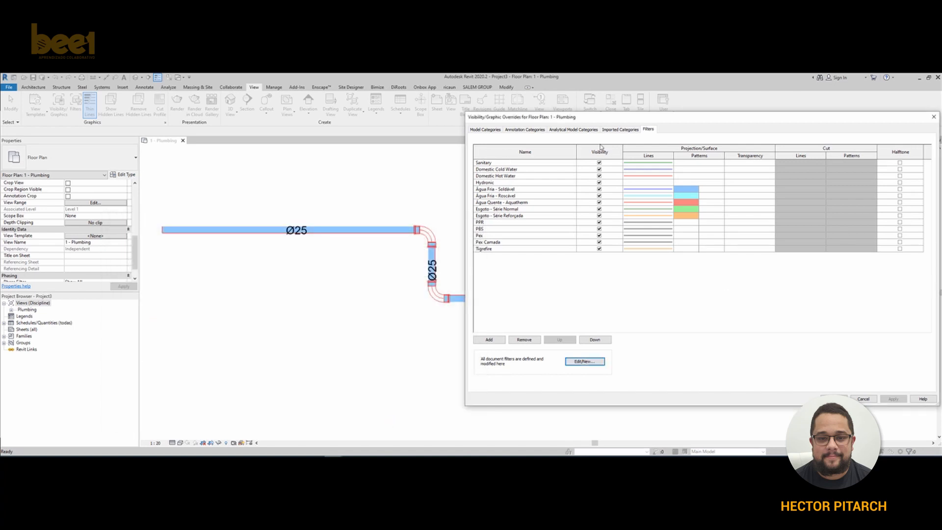
Add the teste filter to the Plumbing view's overrides and move it above the Sanitary filter.
left_click(497, 341)
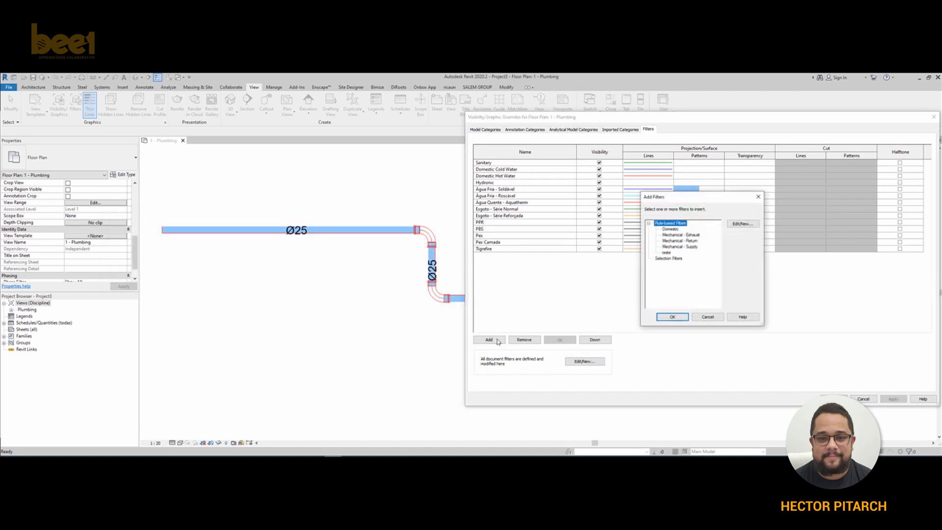
left_click(667, 252)
left_click(673, 317)
left_click(528, 169)
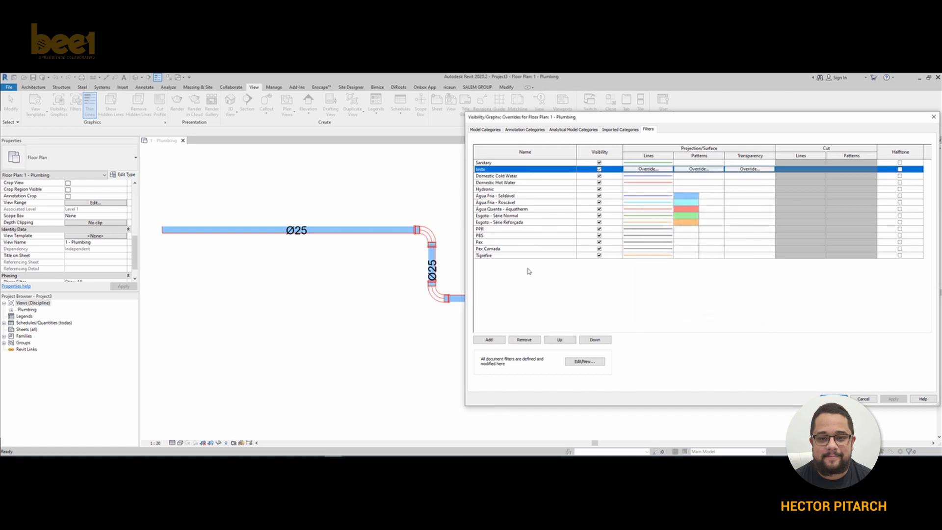
left_click(562, 341)
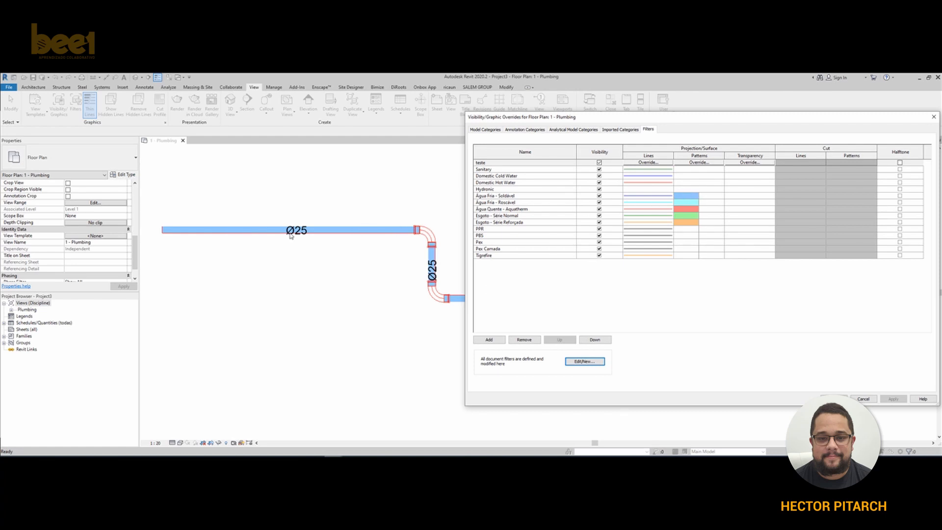
left_click(698, 162)
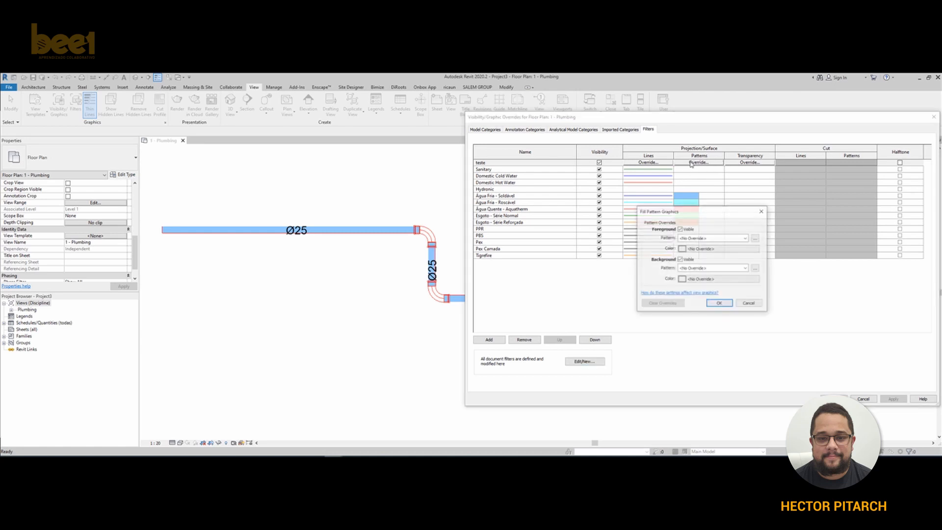
left_click(711, 238)
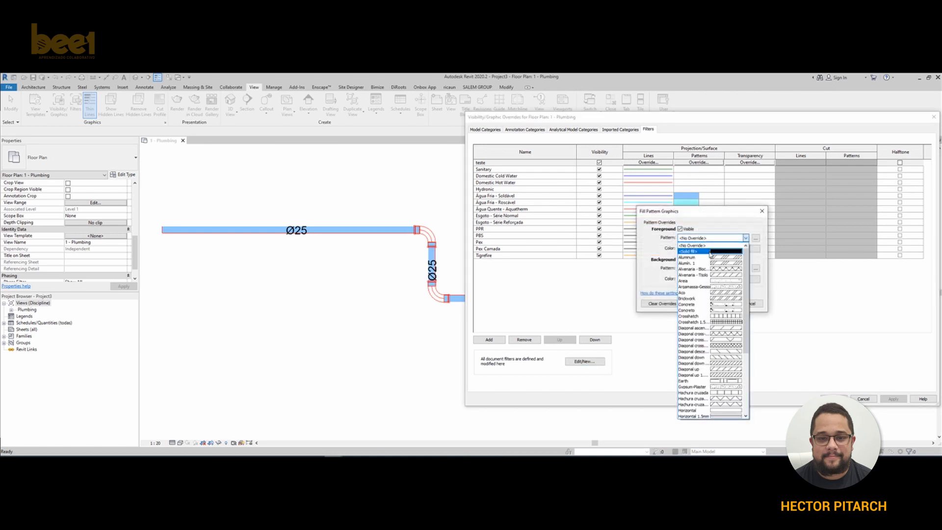
left_click(711, 251)
left_click(762, 211)
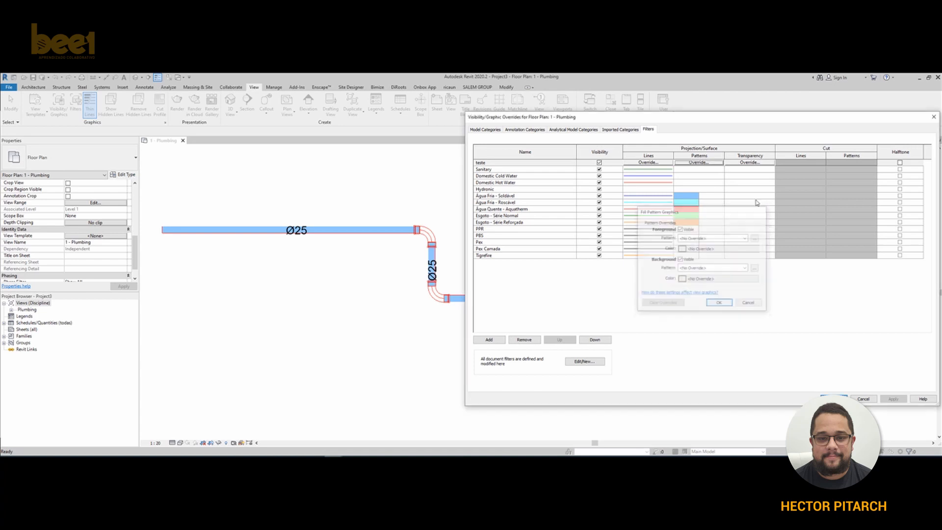
Override the teste filter's projection foreground pattern with a magenta solid fill and apply the graphic overrides to the view.
left_click(695, 163)
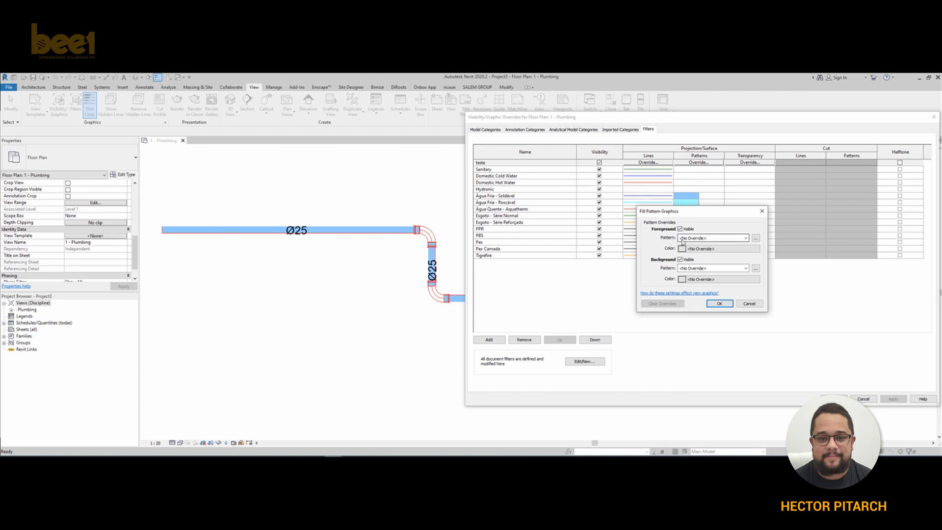
left_click(745, 238)
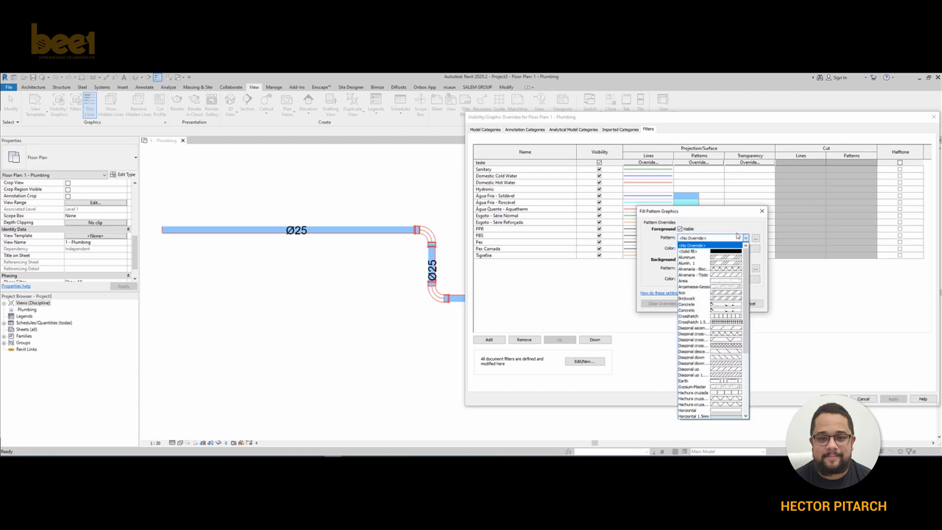
left_click(708, 252)
left_click(700, 249)
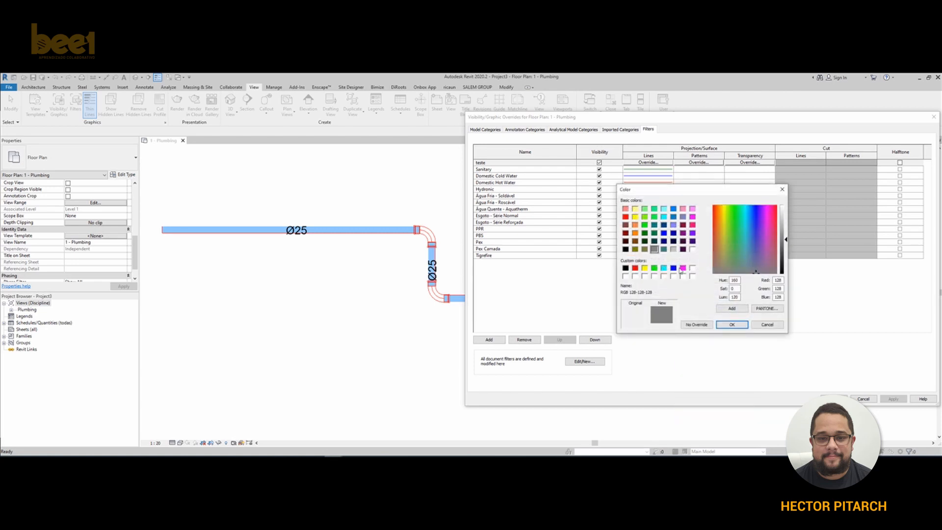
left_click(682, 268)
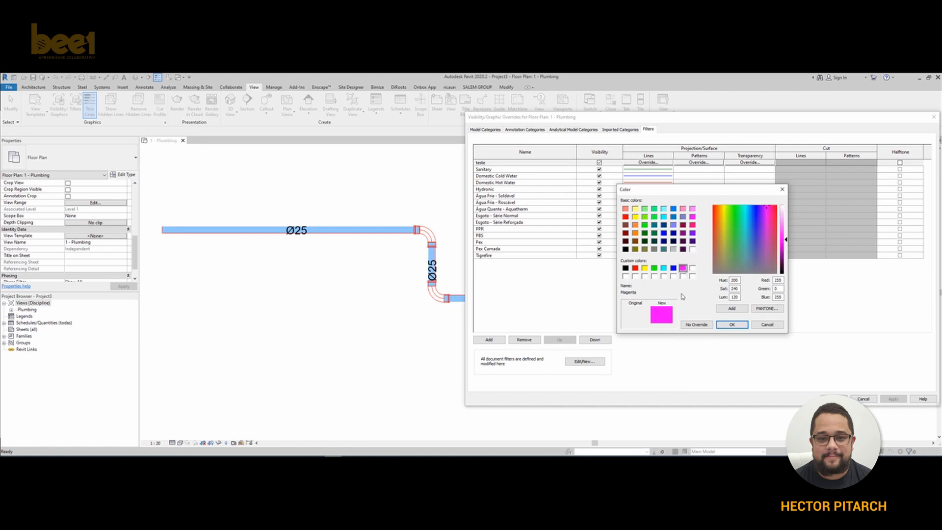
left_click(731, 325)
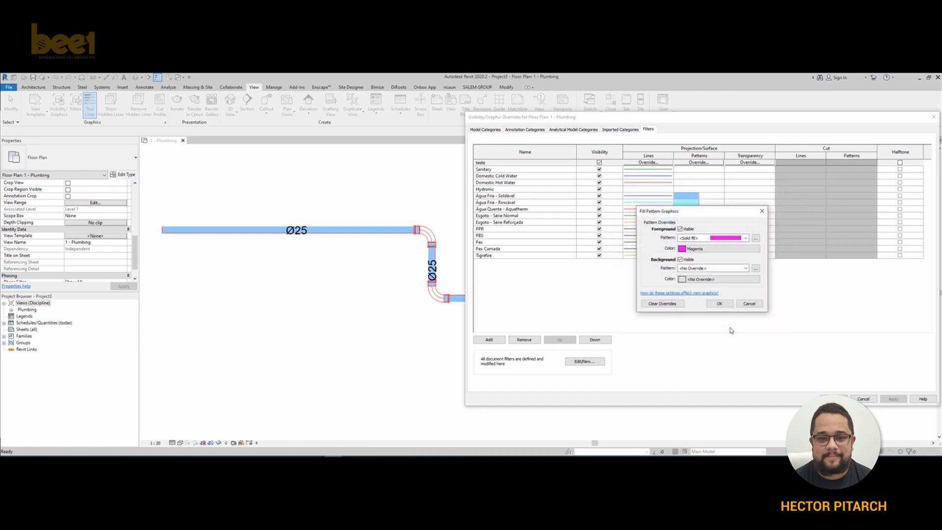
left_click(718, 304)
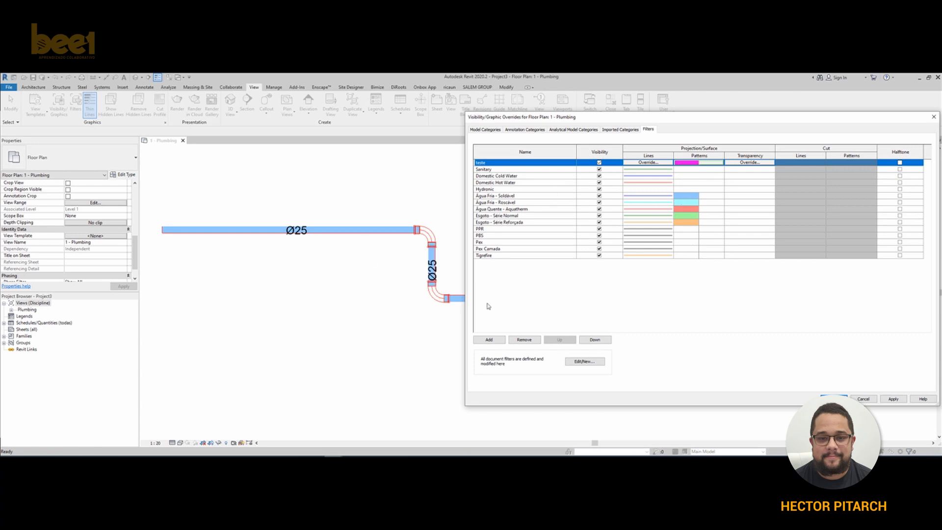
left_click(833, 398)
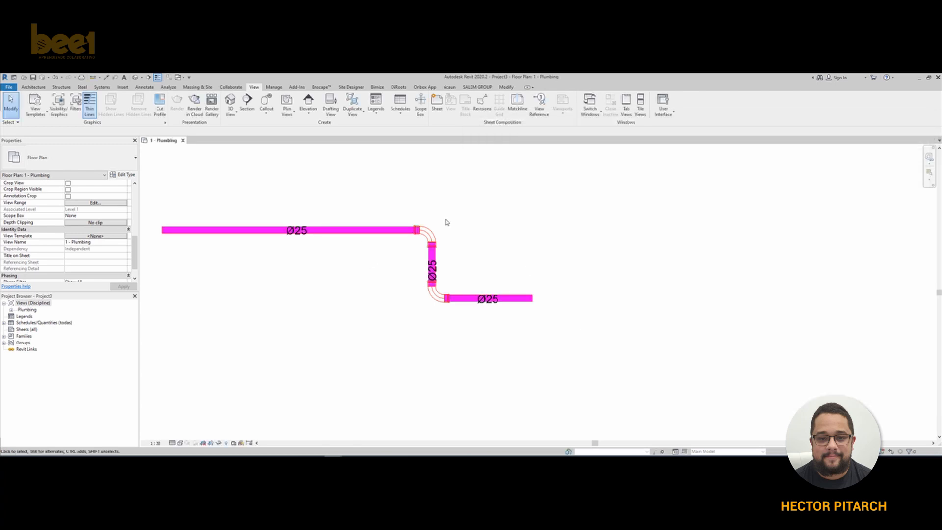
Check the diameter of the long horizontal pipe in the red-fitted run.
left_click(314, 230)
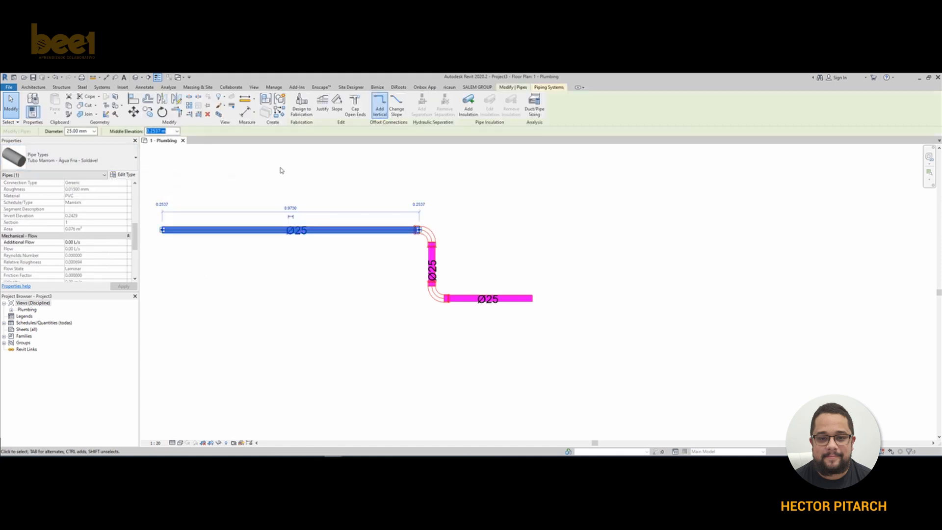
left_click(406, 221)
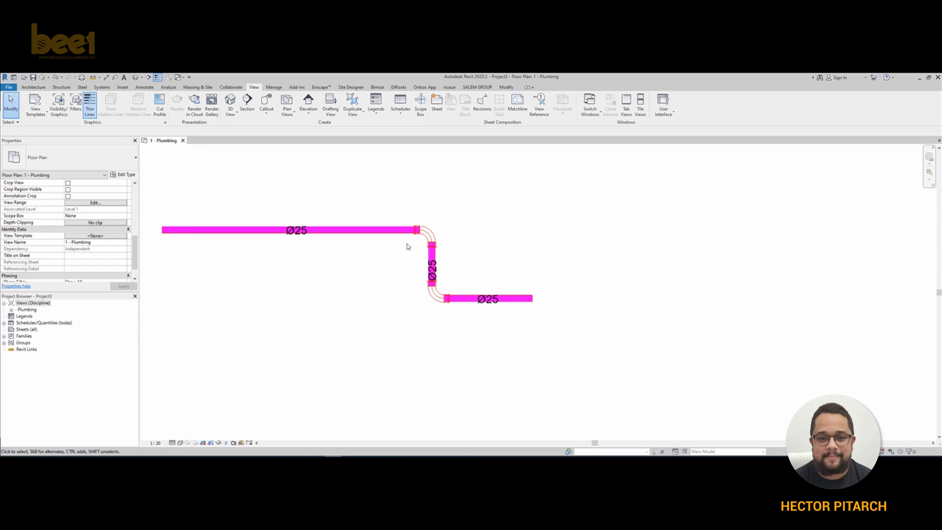
left_click(374, 238)
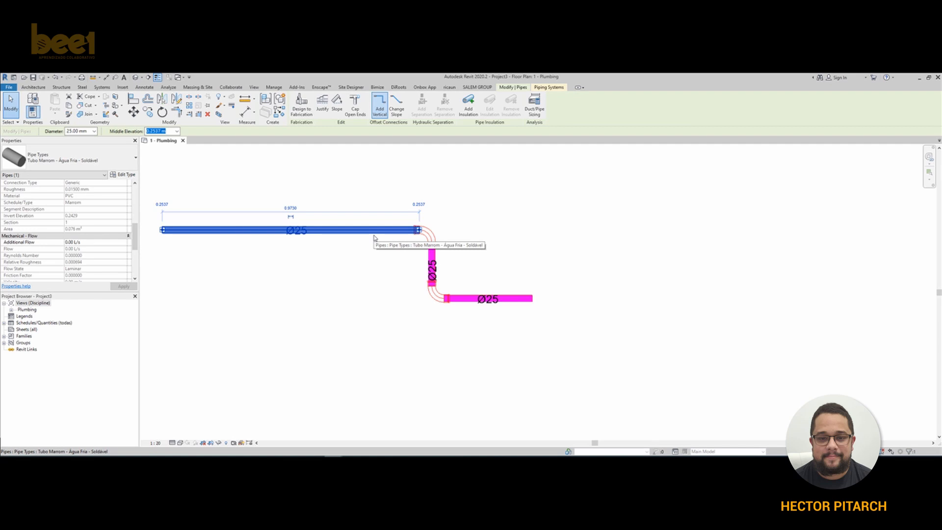
left_click(211, 200)
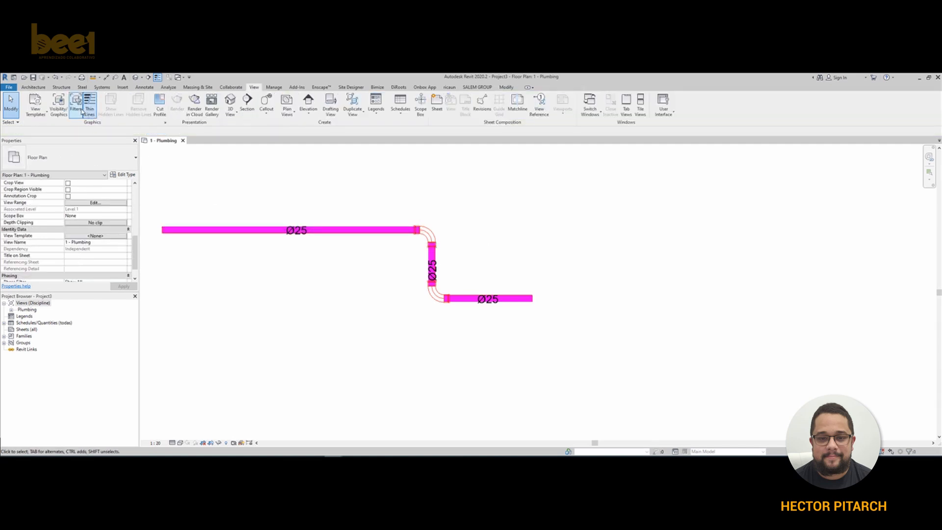
Move the Água Fria - Soldável filter to the top of the Plumbing view's filter order, above teste, and apply it.
left_click(58, 112)
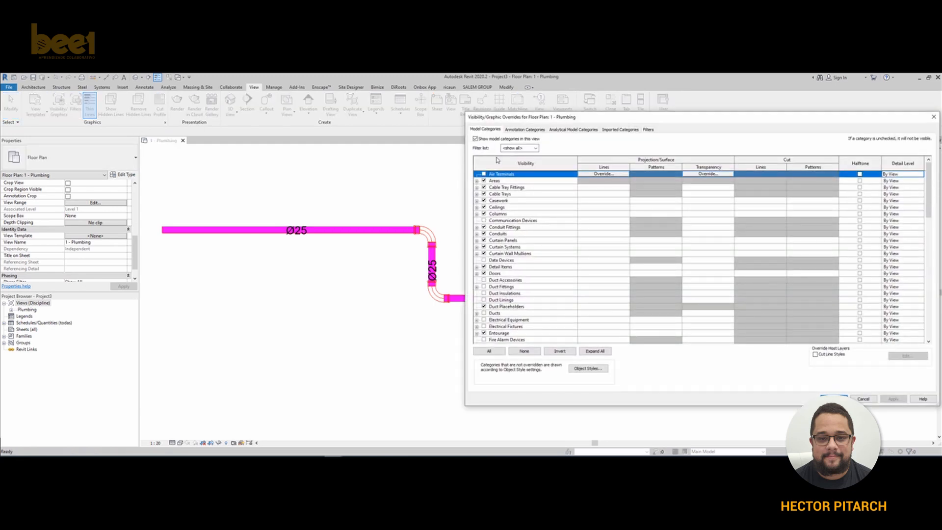
left_click(649, 130)
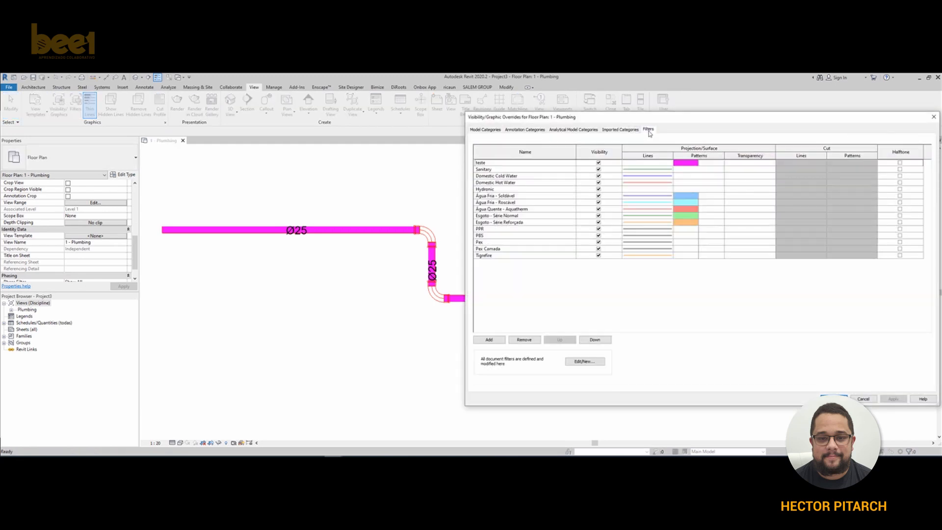
left_click(555, 197)
left_click(562, 340)
left_click(562, 340)
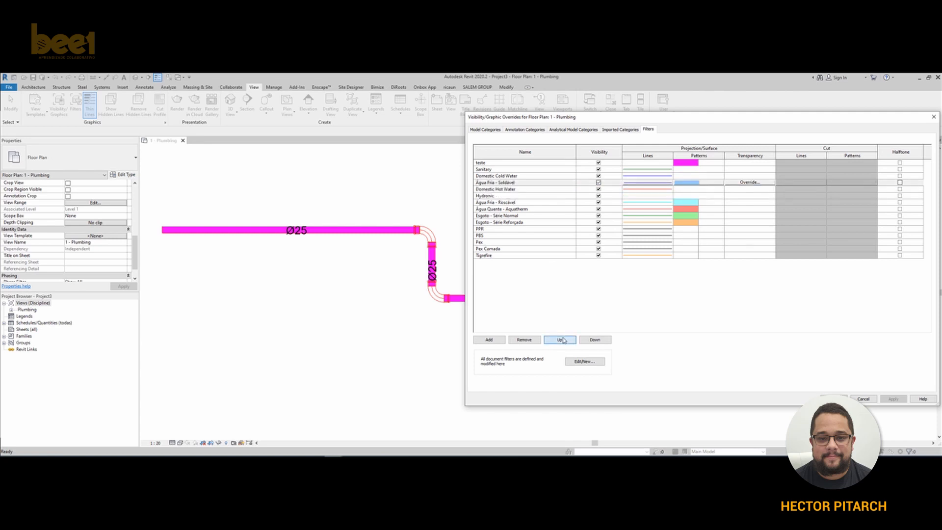
left_click(562, 340)
left_click(563, 340)
left_click(563, 340)
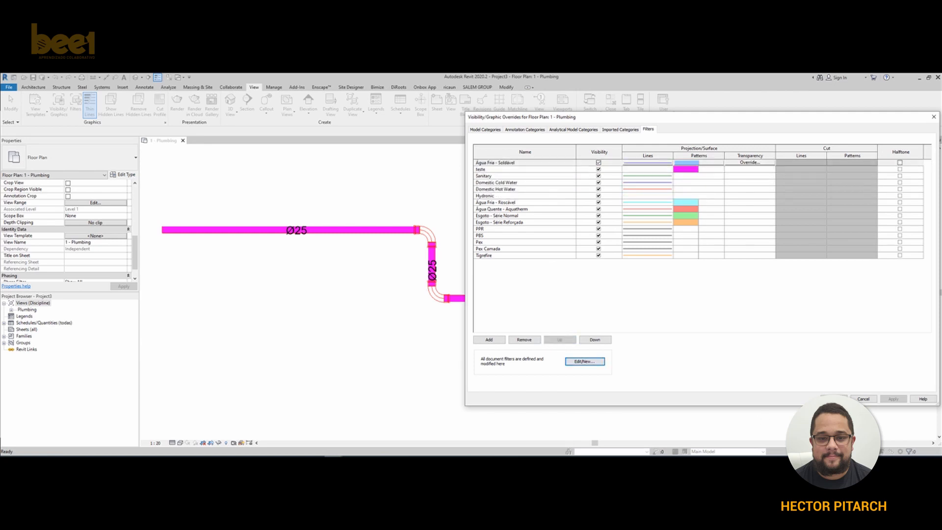
left_click(834, 398)
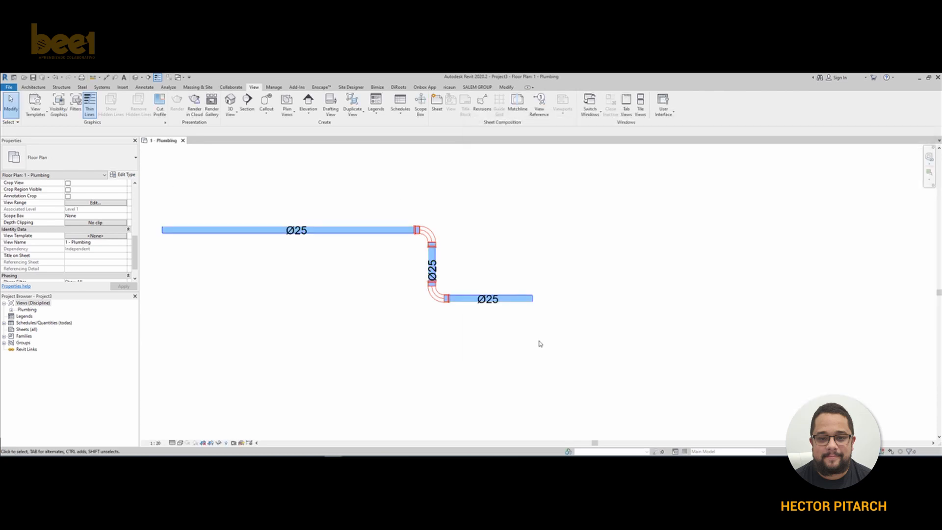
Move the Água Fria - Soldável filter back down to just below Hydronic in the view's filter order and apply it.
scroll(540, 344, "down", 3)
middle_click_drag(539, 328, 516, 290)
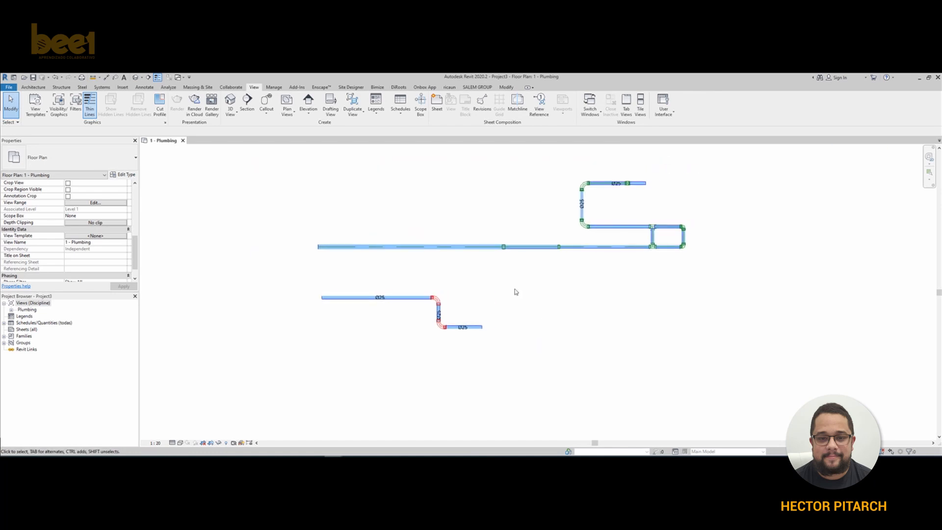
left_click(52, 112)
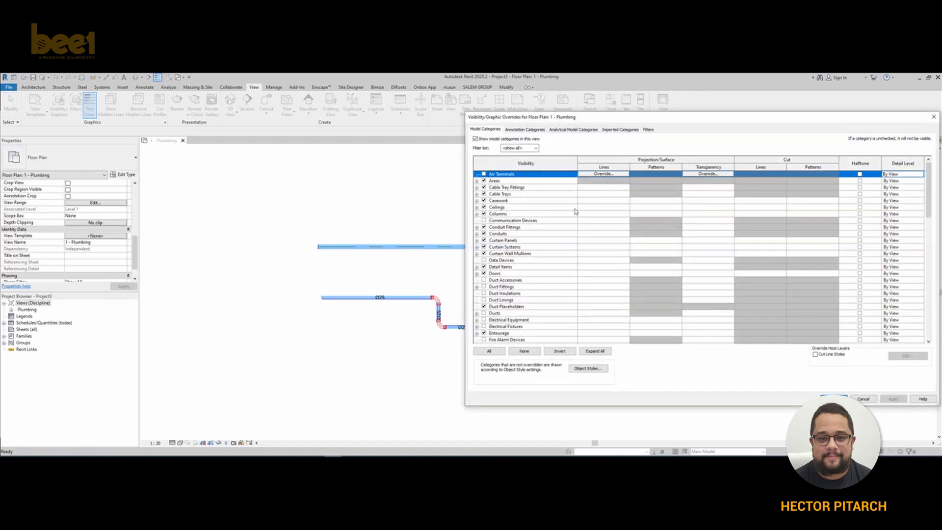
left_click(647, 130)
left_click(548, 164)
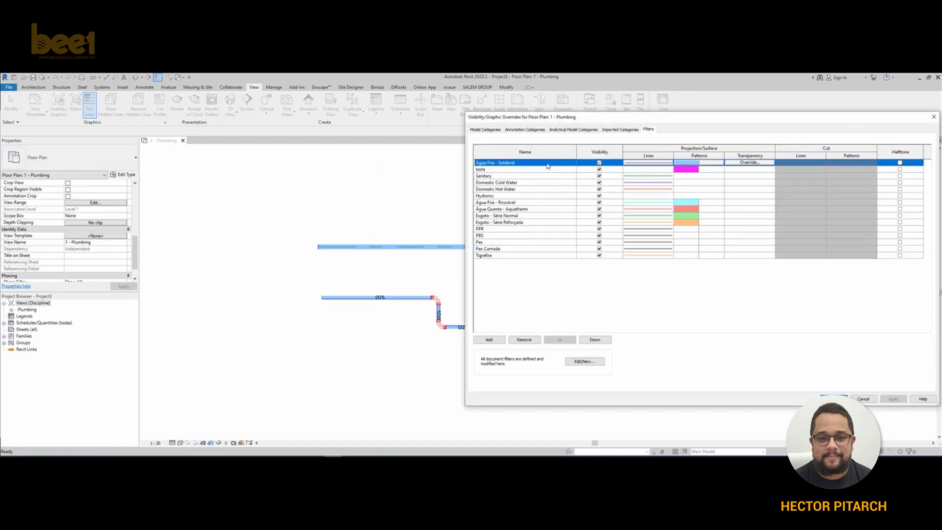
left_click(596, 342)
left_click(596, 341)
left_click(596, 341)
left_click(596, 342)
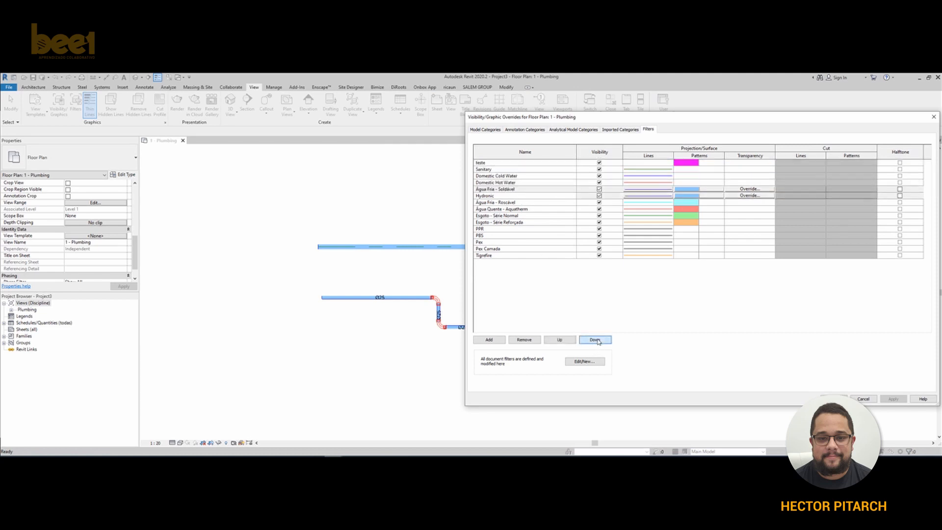
left_click(596, 342)
left_click(596, 342)
left_click(553, 340)
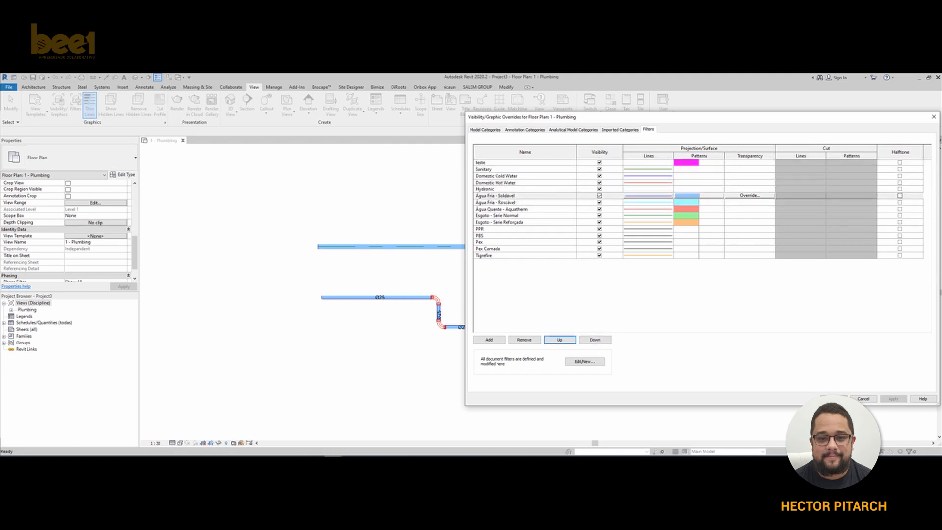
left_click(834, 399)
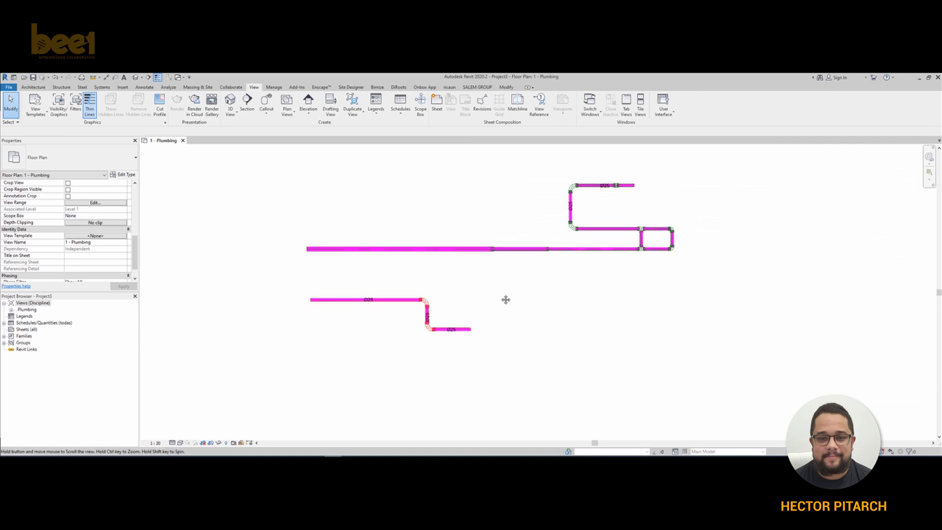
Set the diameter of the long end pipe in the green-fitted run to 60.00 mm.
scroll(531, 203, "up", 2)
middle_click_drag(465, 276, 724, 199)
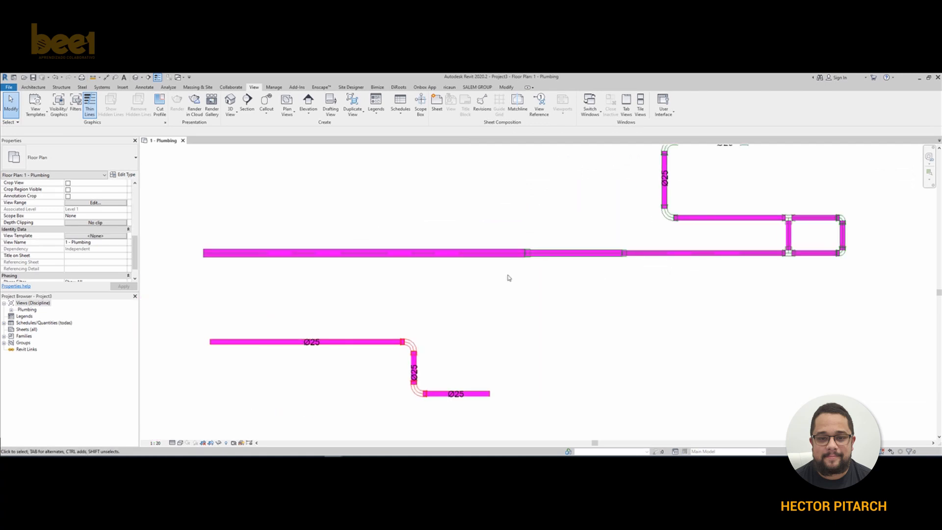
left_click(497, 259)
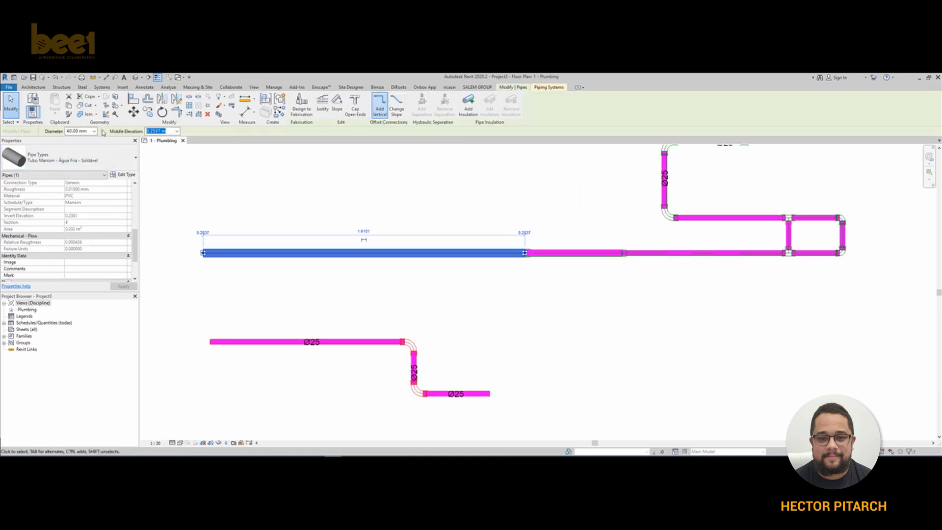
left_click(96, 133)
left_click(88, 167)
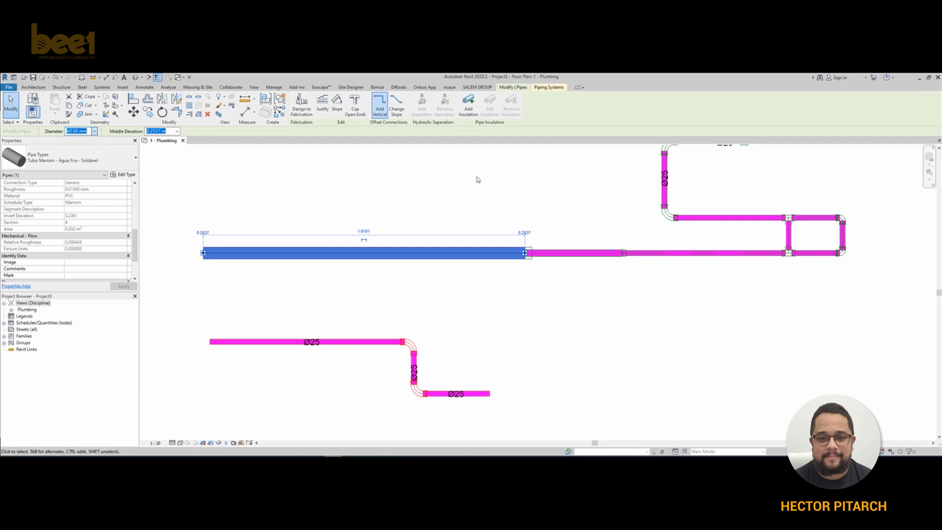
left_click(478, 178)
Review the System Type choices for the 60 mm pipe and pick Sanitary.
scroll(420, 265, "down", 3)
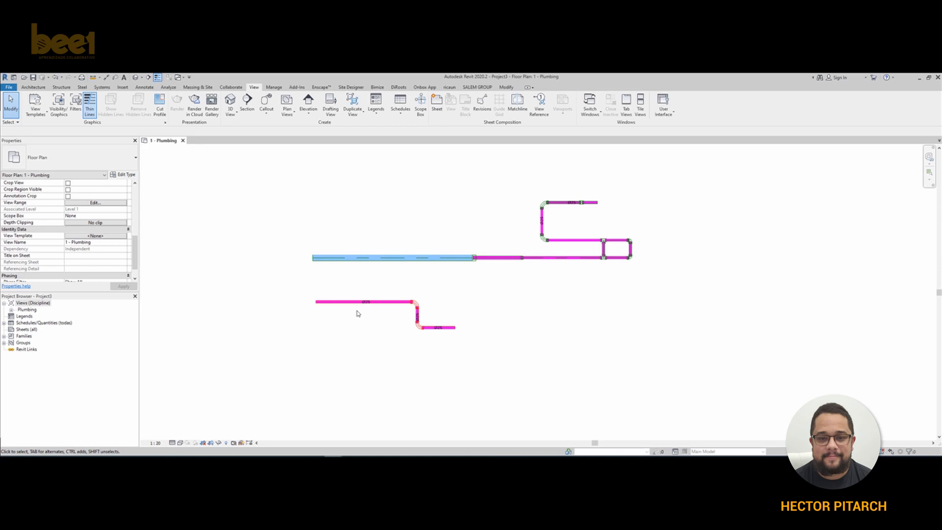
left_click(326, 257)
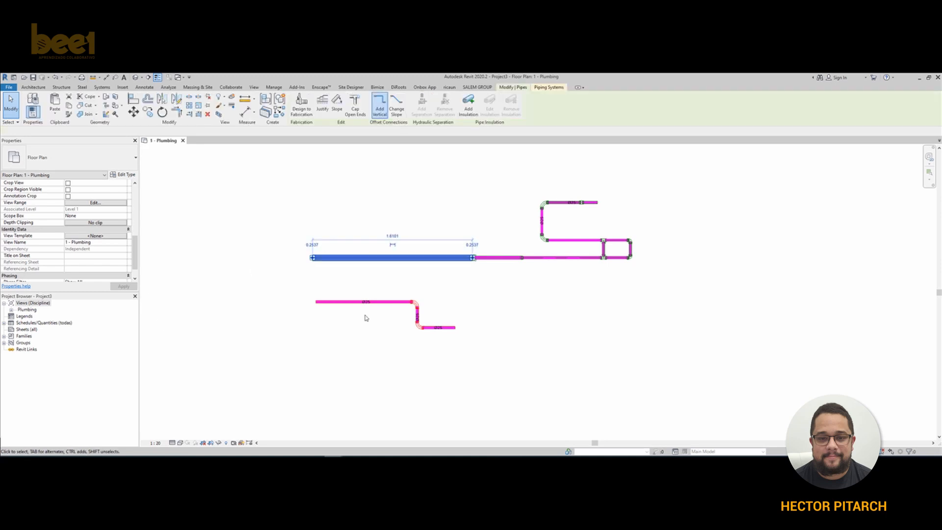
scroll(110, 251, "down", 3)
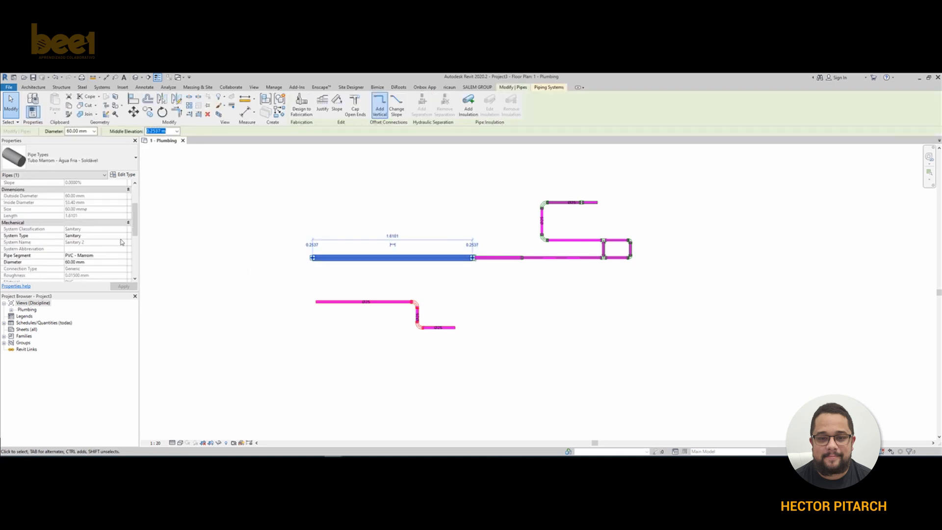
left_click(123, 236)
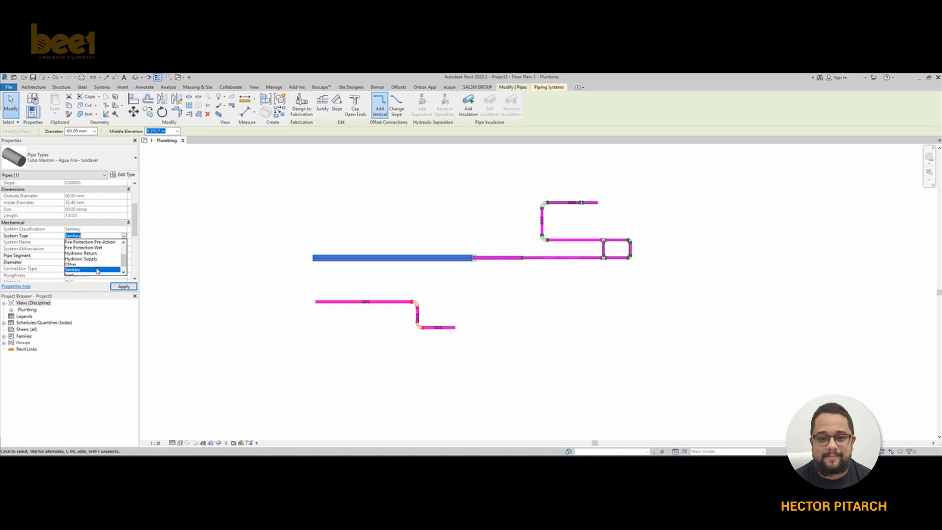
left_click(97, 270)
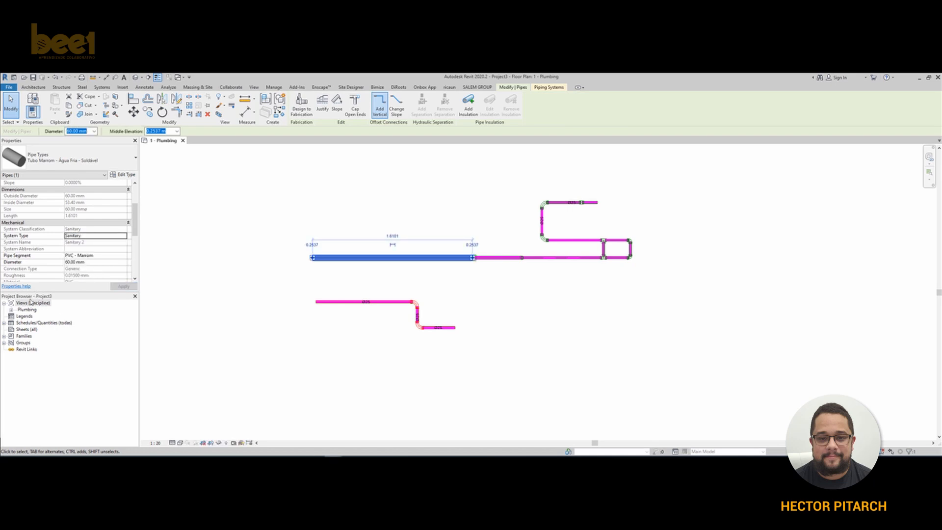
Find the project's Piping System types among the families and examine the Domestic Cold Water type's properties.
left_click(4, 336)
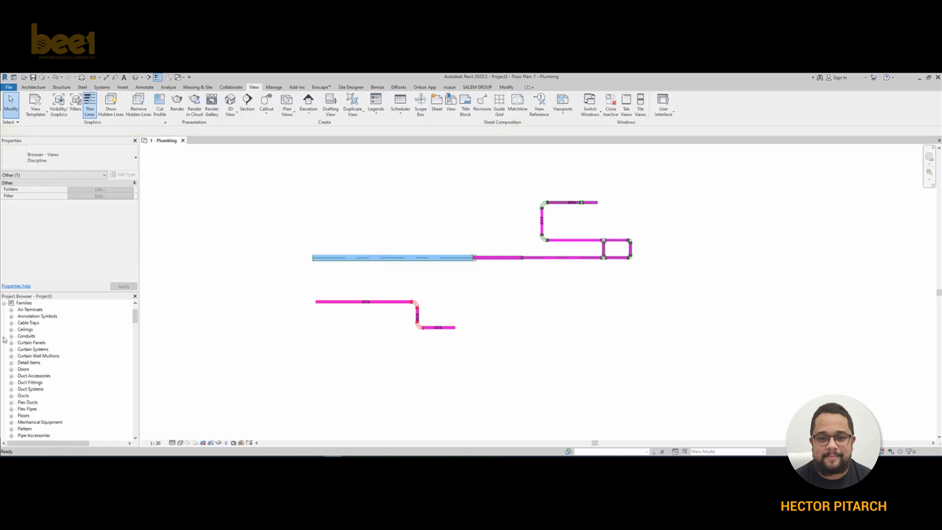
scroll(48, 381, "down", 4)
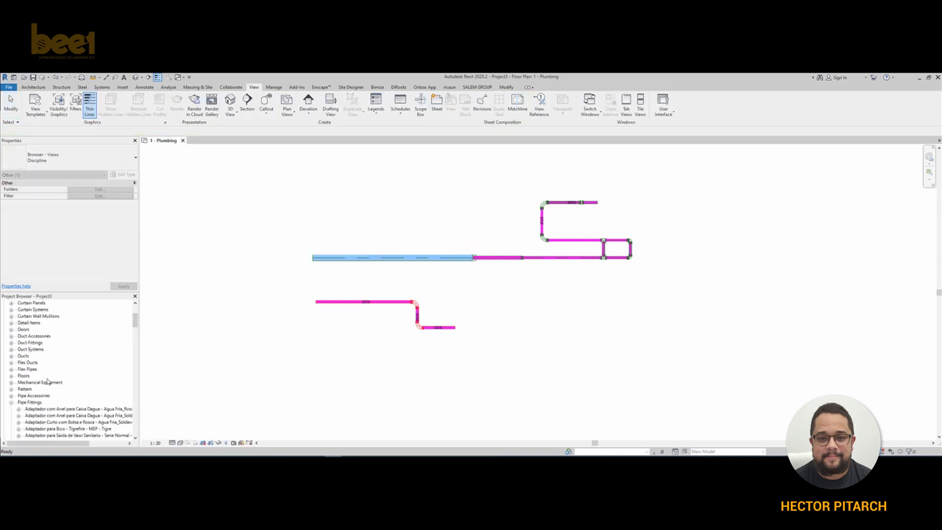
scroll(48, 381, "down", 10)
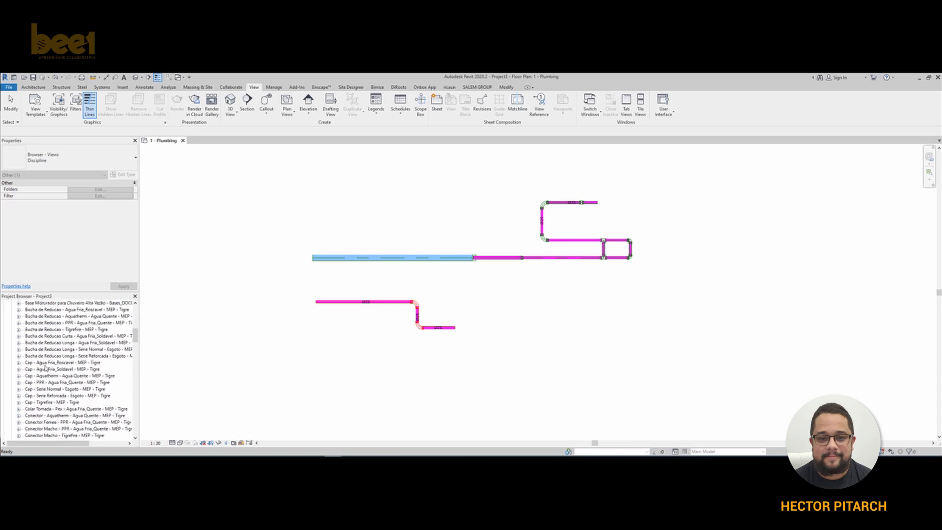
scroll(46, 368, "down", 15)
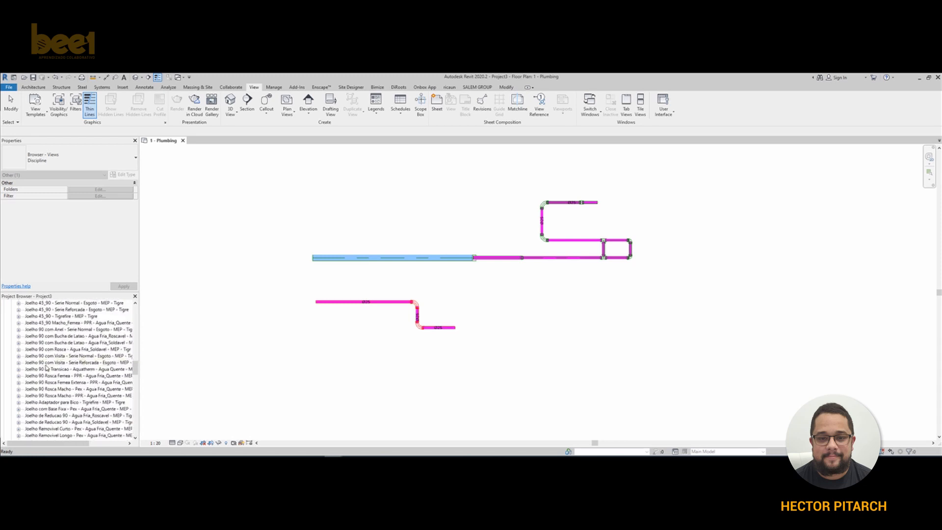
scroll(46, 367, "down", 15)
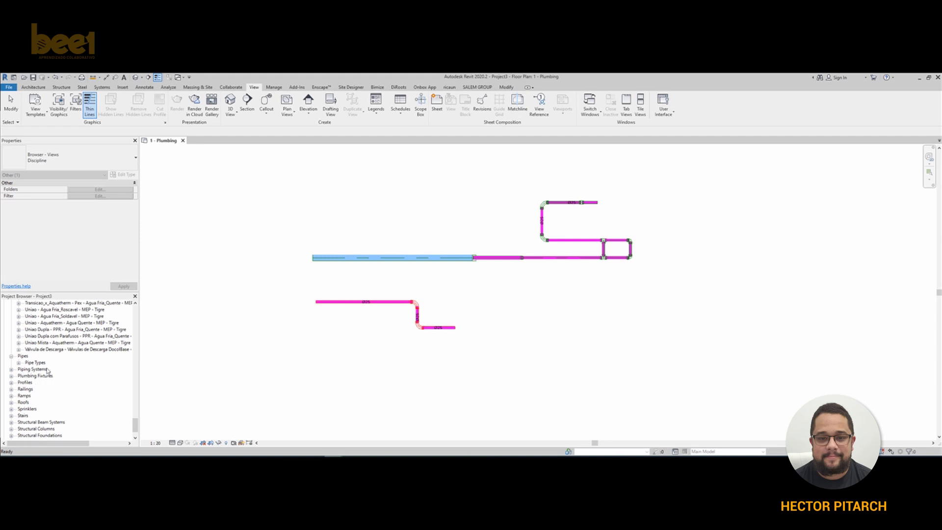
left_click(12, 369)
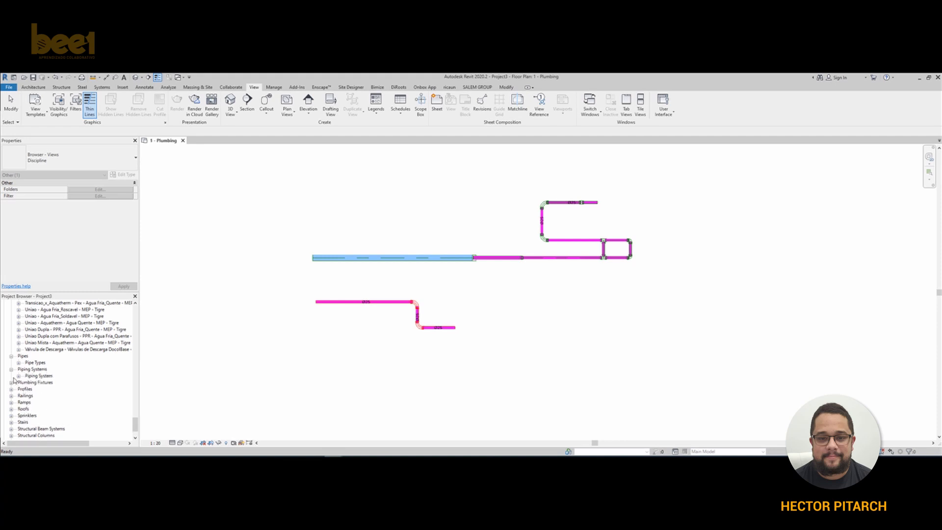
left_click(20, 376)
scroll(69, 370, "down", 2)
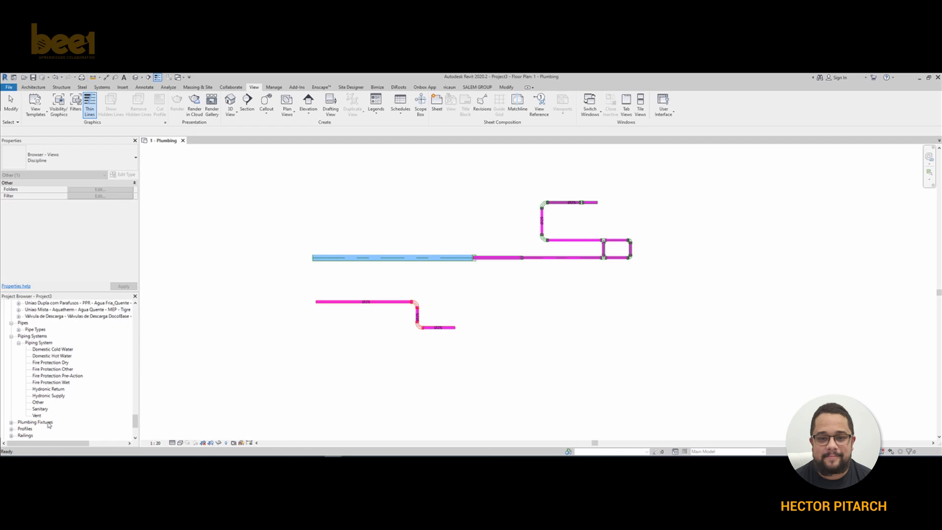
left_click(59, 350)
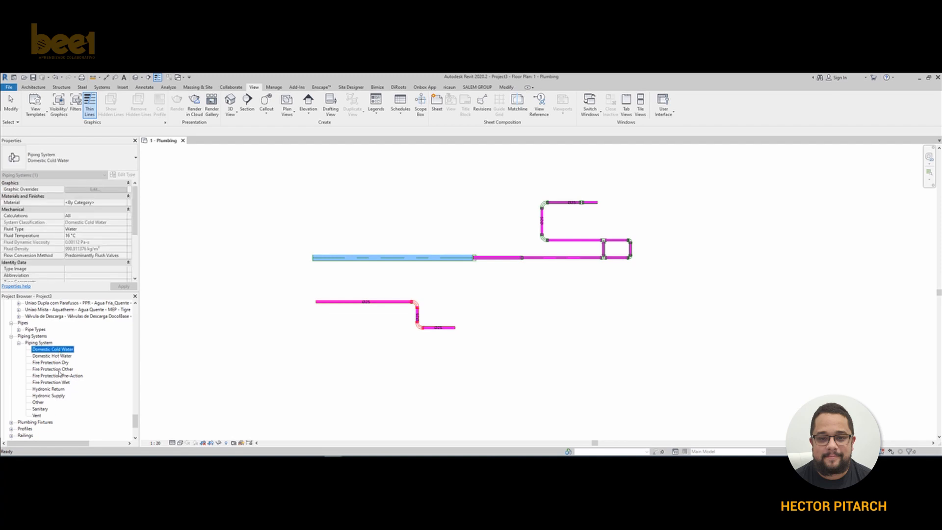
Duplicate the Sanitary piping system type and rename the copy Águas Pluviais.
left_click(40, 409)
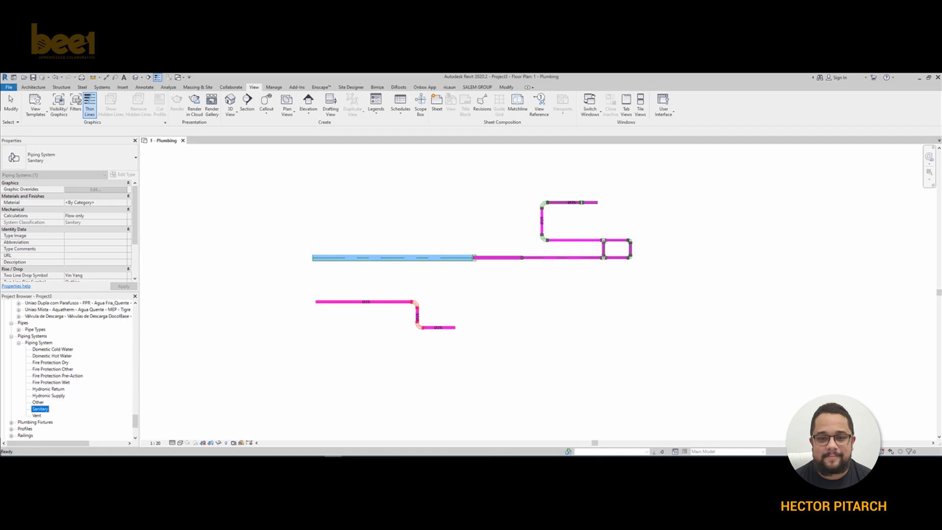
right_click(44, 411)
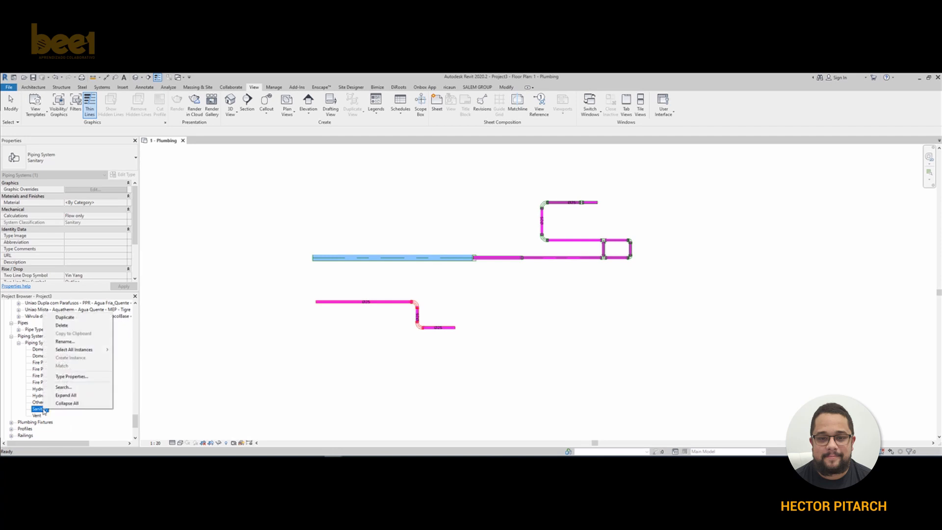
left_click(73, 319)
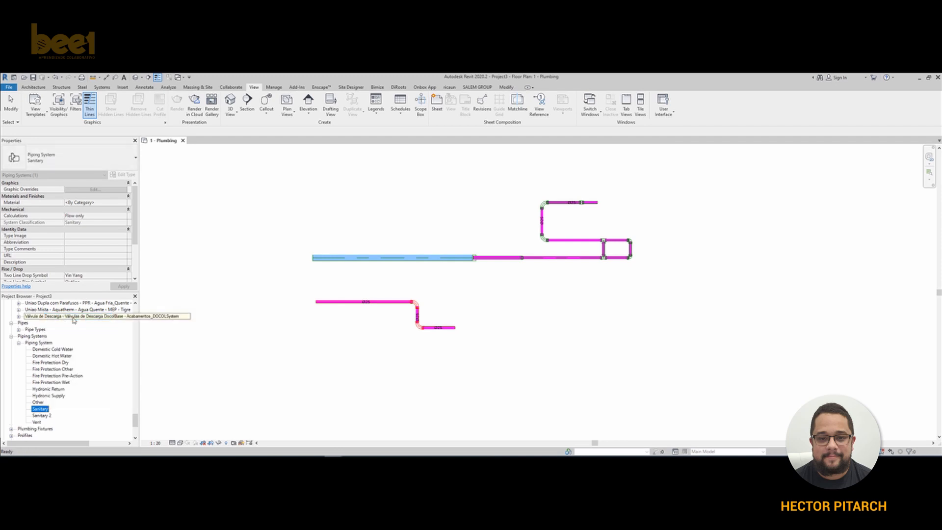
right_click(43, 417)
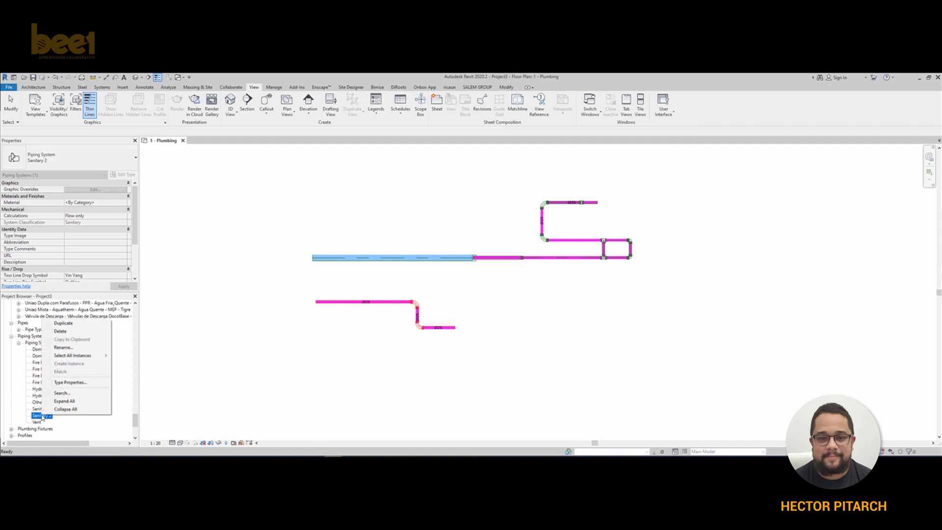
left_click(68, 347)
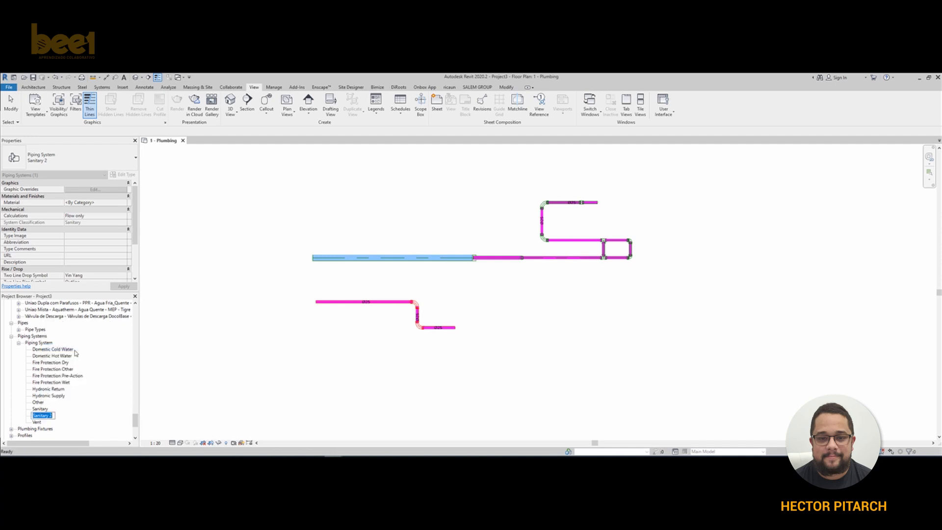
key("BackSpace")
type("Águas Pluviais")
key("Return")
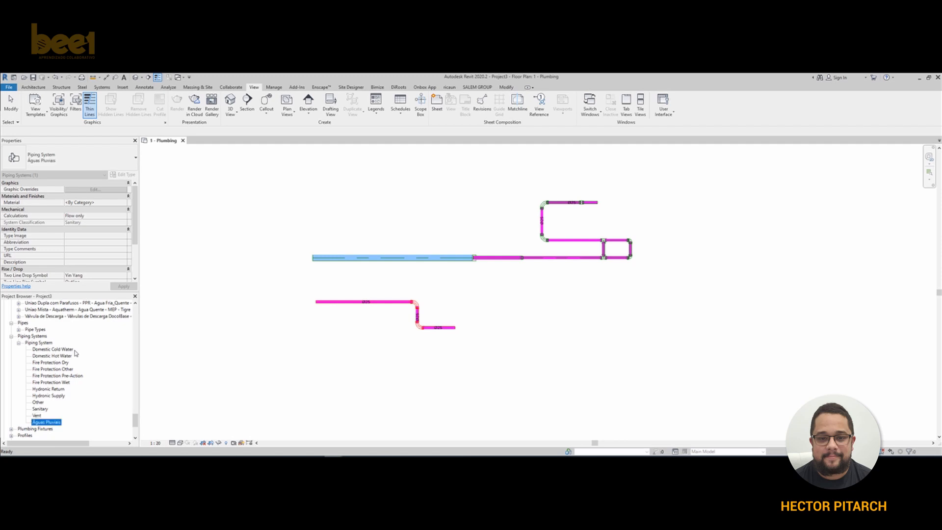
Open the Águas Pluviais type properties and review its line pattern, color and weight overrides, leaving them at No Override.
right_click(56, 422)
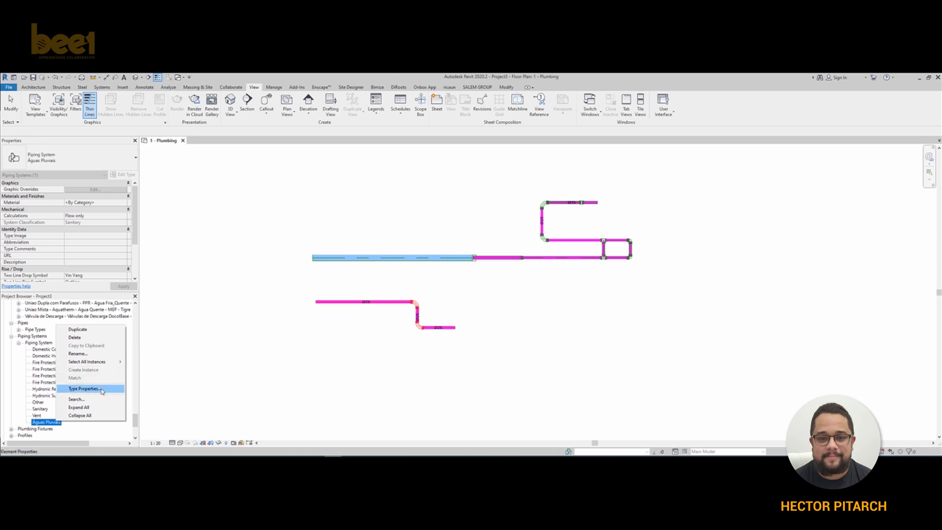
left_click(86, 388)
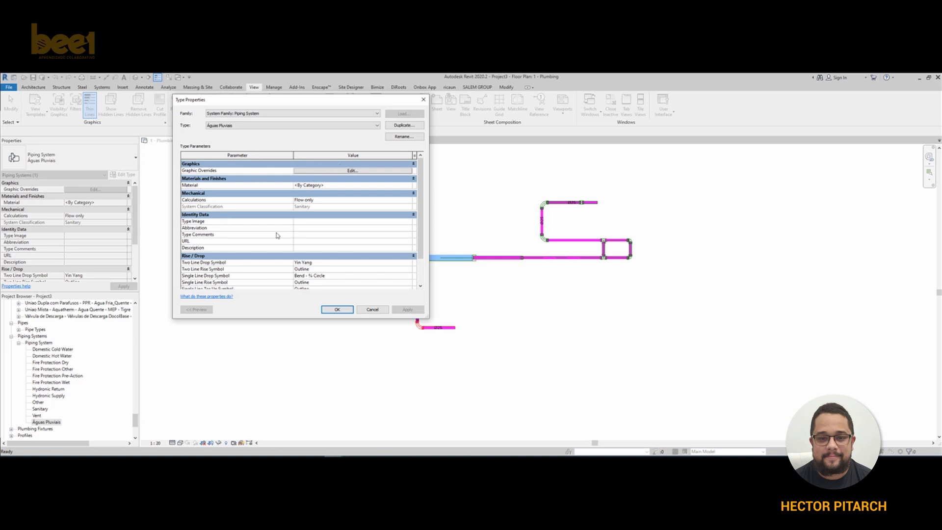
left_click(322, 171)
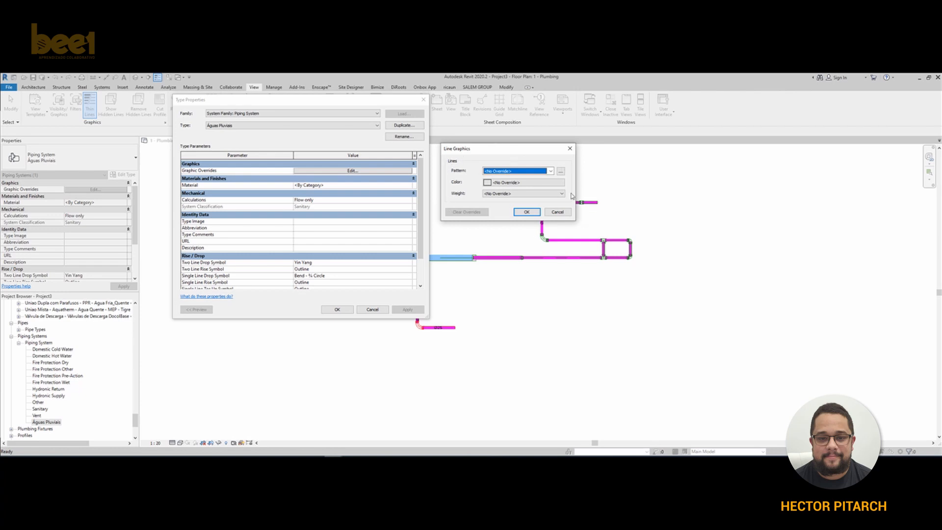
left_click(550, 170)
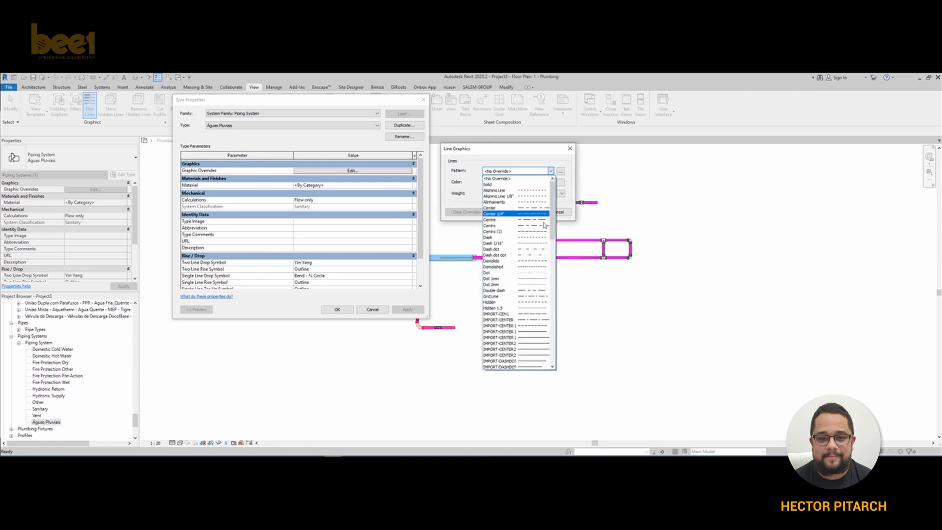
left_click(515, 179)
left_click(515, 182)
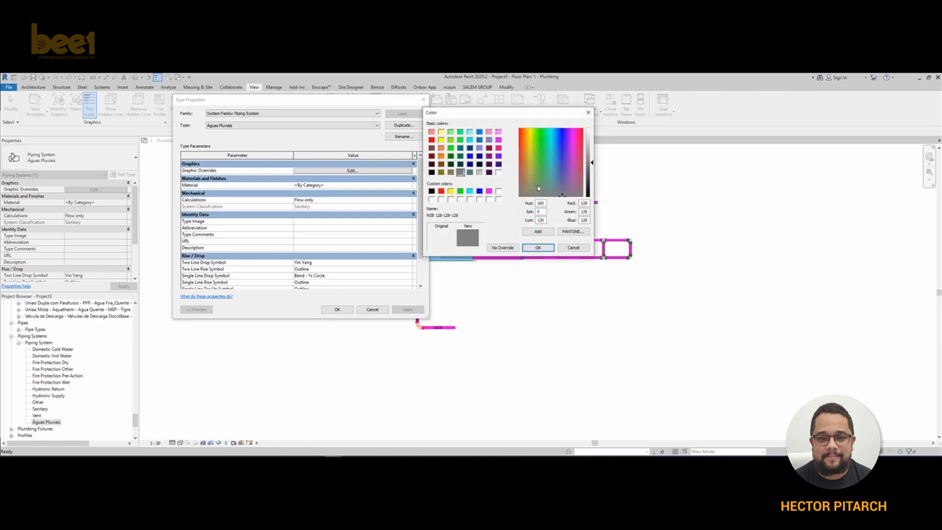
left_click(588, 113)
left_click(522, 194)
left_click(521, 199)
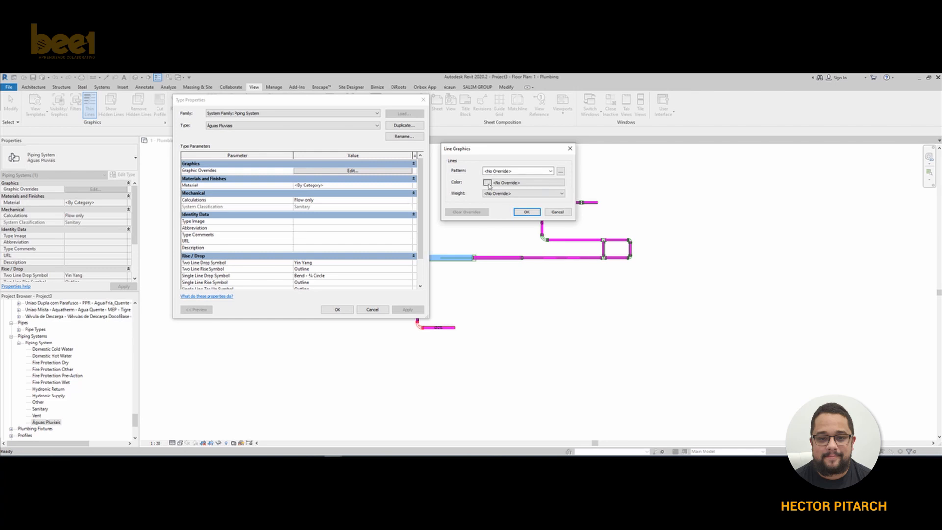
left_click(526, 211)
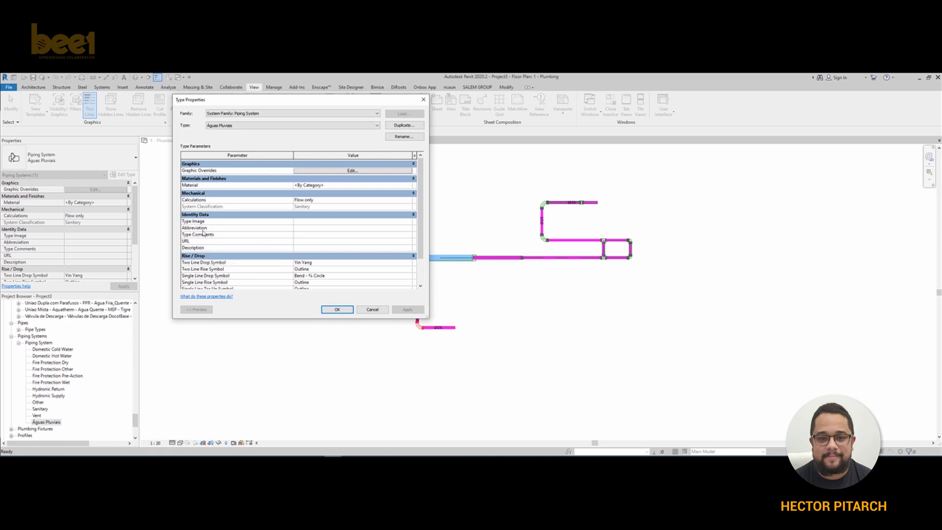
Set the Águas Pluviais type's abbreviation to AP.
left_click(301, 227)
type("a")
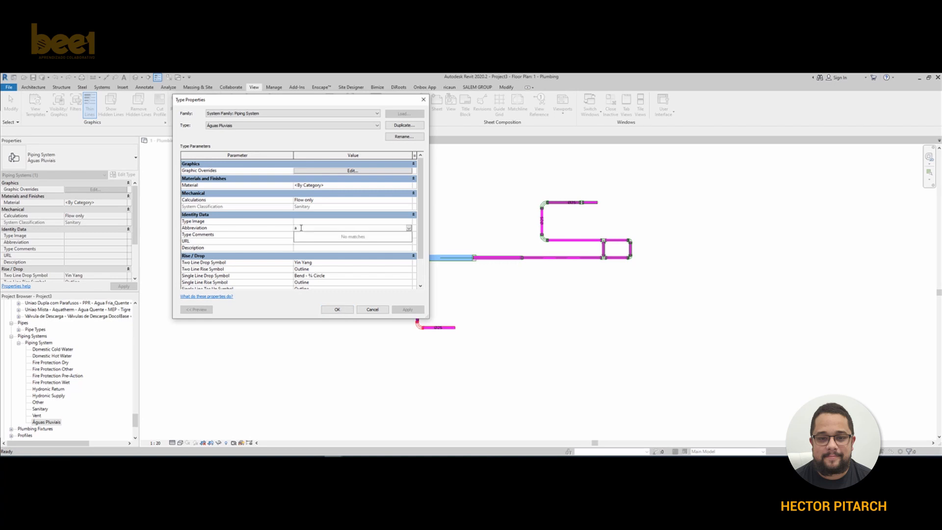
type("p")
key("BackSpace")
key("BackSpace")
type("A")
Review the symbols offered for the Two Line Drop Symbol, keep Yin Yang, and accept the Águas Pluviais type properties.
scroll(368, 267, "down", 2)
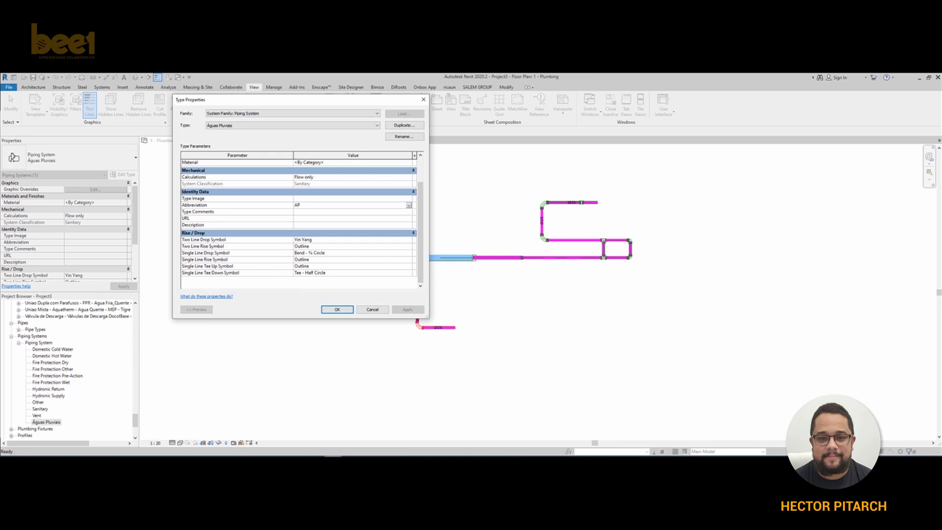
left_click(317, 447)
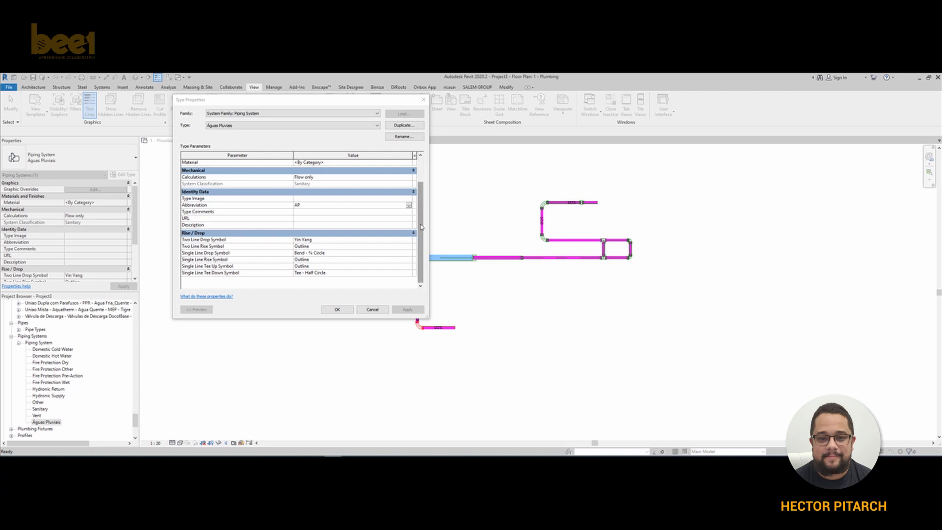
left_click(412, 240)
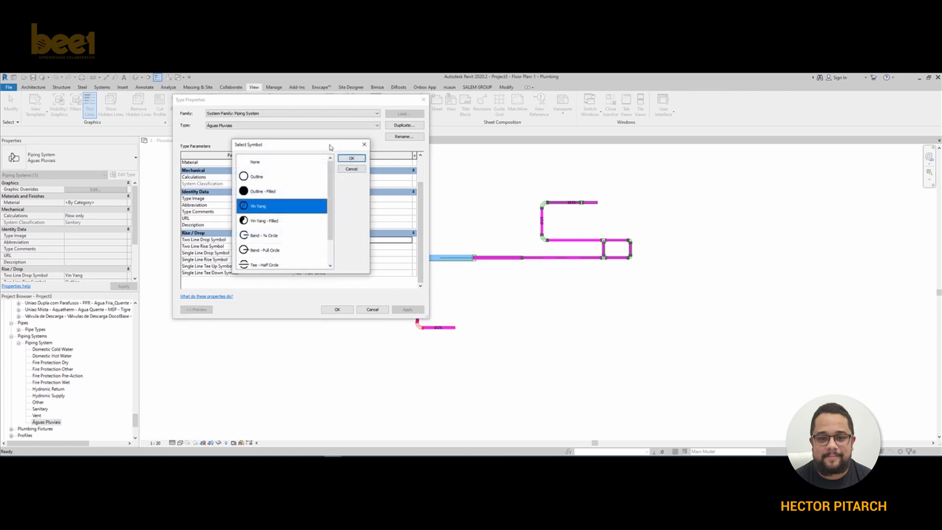
left_click_drag(329, 145, 283, 147)
left_click(315, 148)
left_click(345, 241)
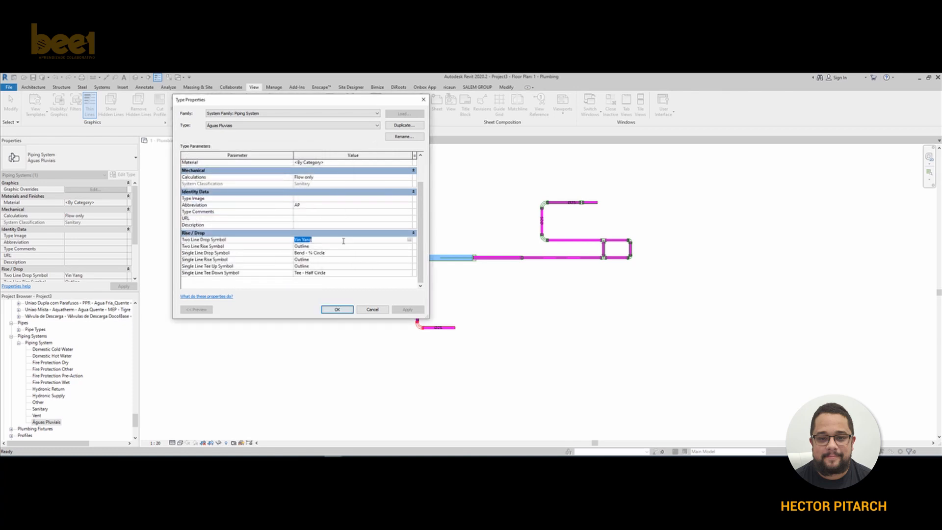
left_click(409, 239)
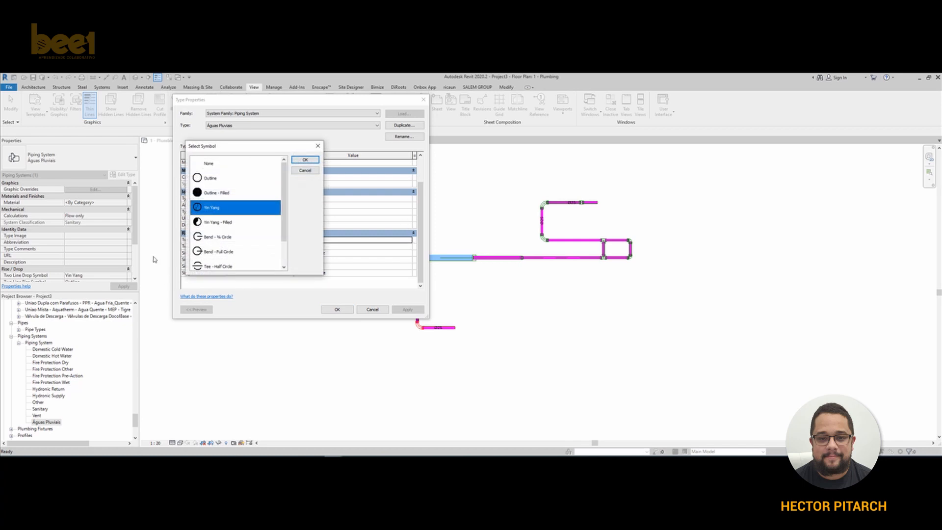
left_click_drag(216, 146, 415, 161)
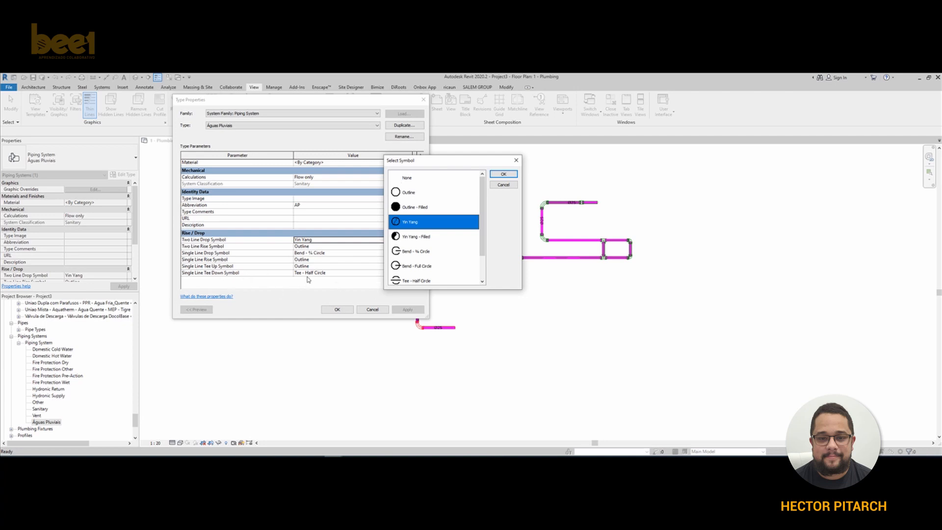
scroll(447, 253, "down", 1)
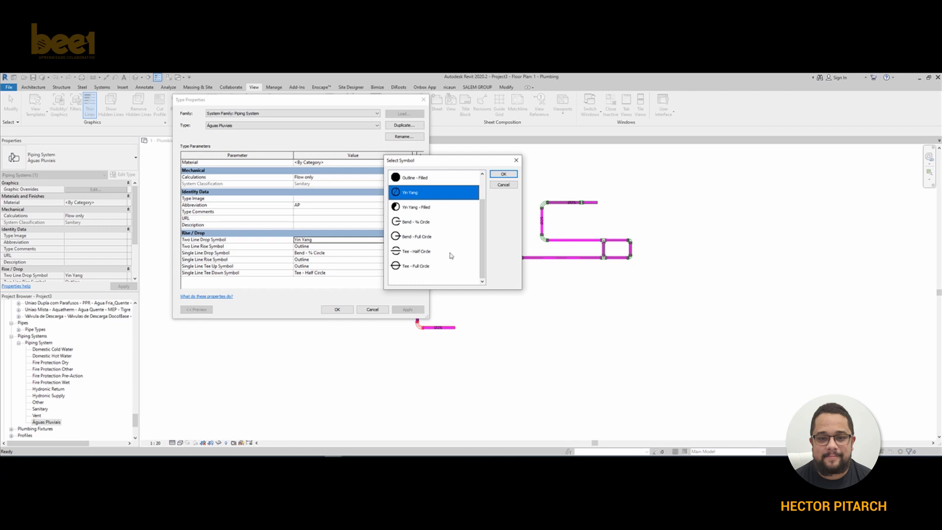
left_click(502, 175)
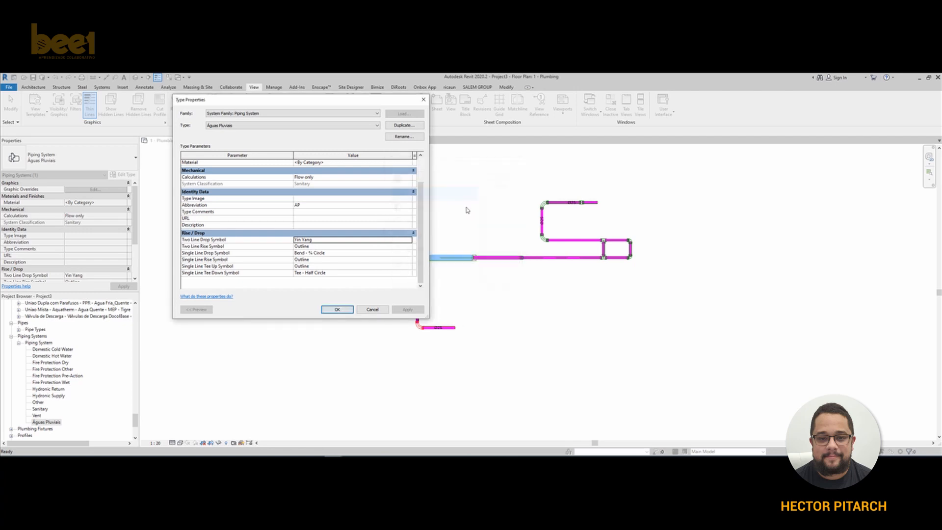
left_click(337, 309)
Dismiss the save reminder and set the plumbing plan's detail level to Coarse.
scroll(458, 278, "up", 5)
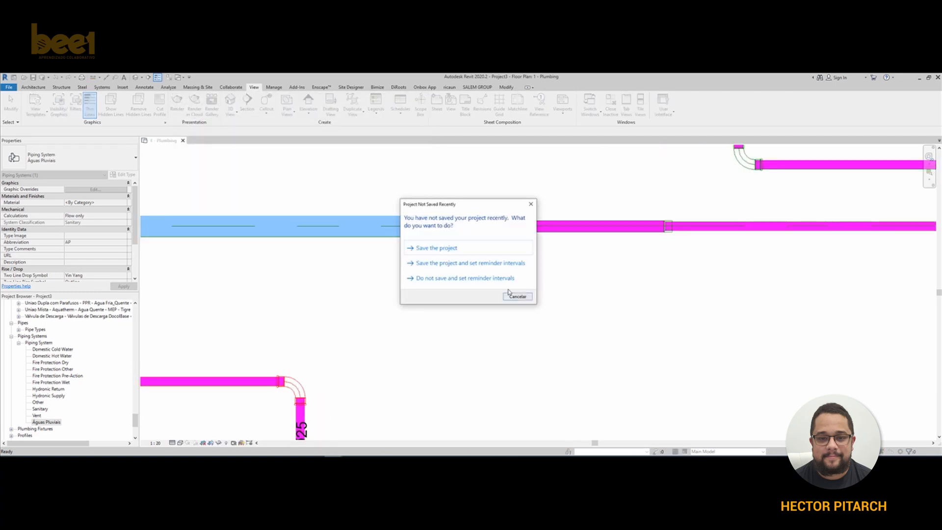
left_click(532, 204)
middle_click_drag(347, 324, 453, 316)
scroll(552, 274, "down", 2)
middle_click_drag(554, 276, 634, 261)
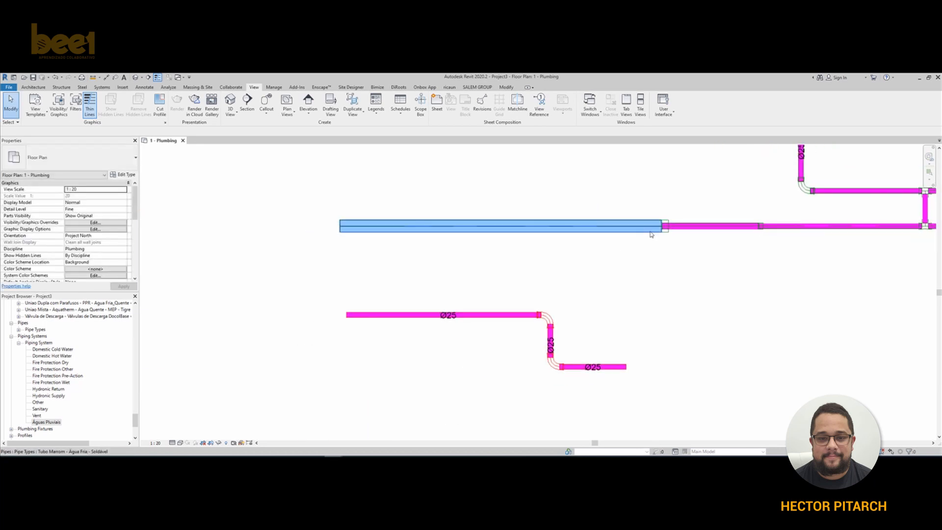
left_click(172, 443)
left_click(183, 421)
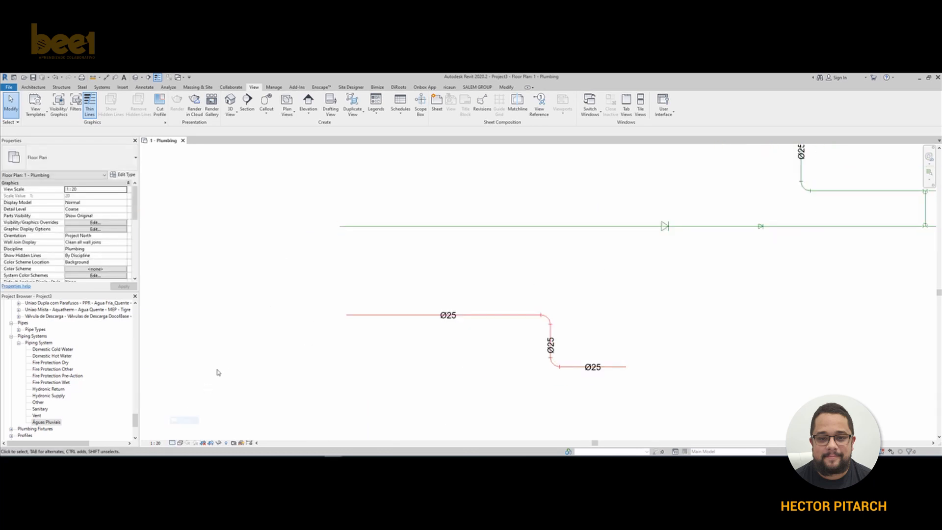
Examine the single-line display of both piping runs and inspect the 60 mm end pipe's properties.
middle_click_drag(673, 243, 510, 315)
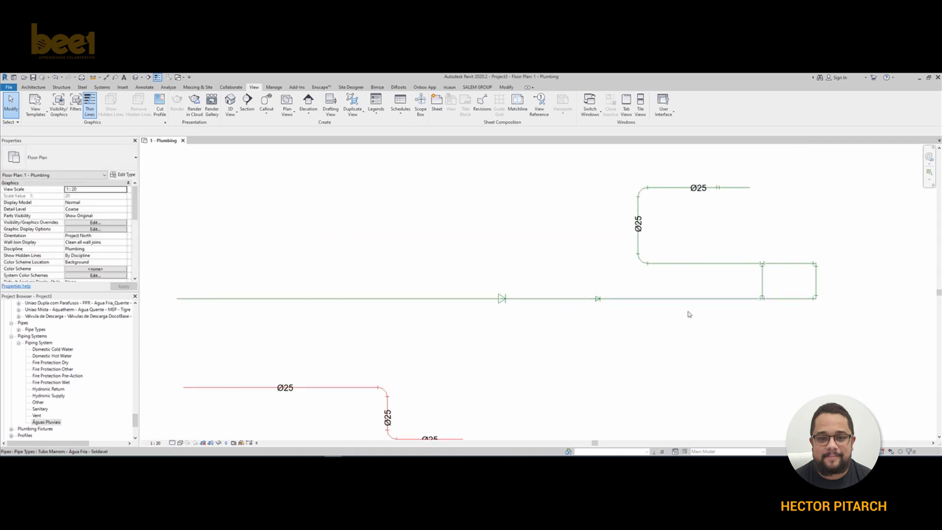
middle_click_drag(589, 356, 793, 316)
middle_click_drag(821, 280, 499, 323)
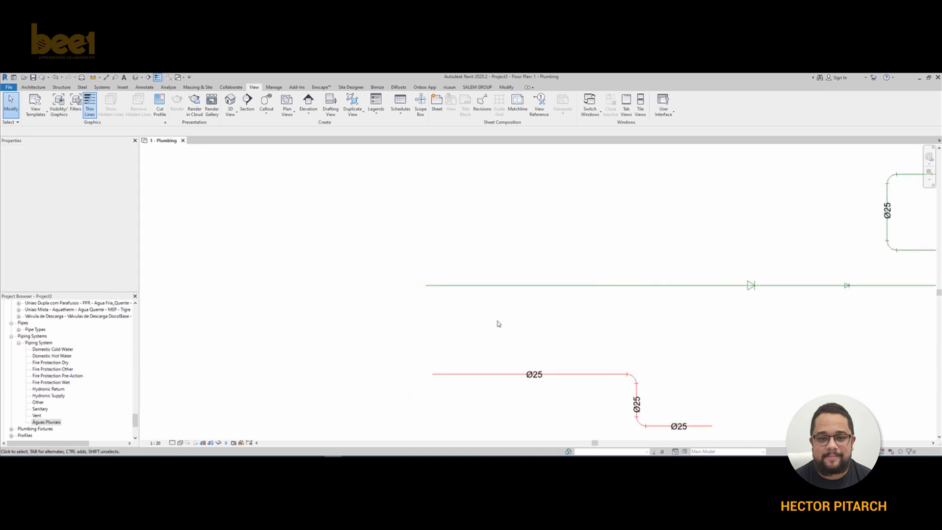
left_click(421, 286)
middle_click_drag(729, 206, 430, 248)
scroll(430, 247, "down", 4)
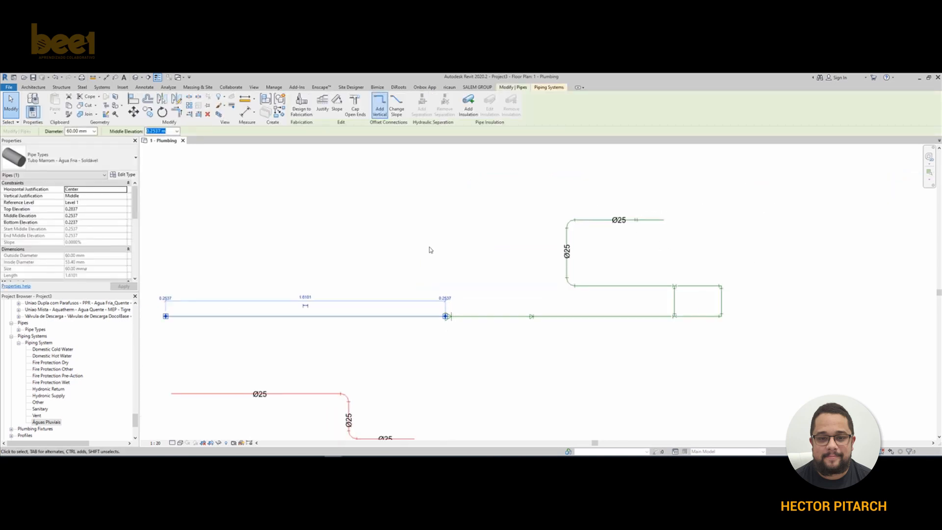
middle_click_drag(534, 318, 546, 306)
left_click(492, 310)
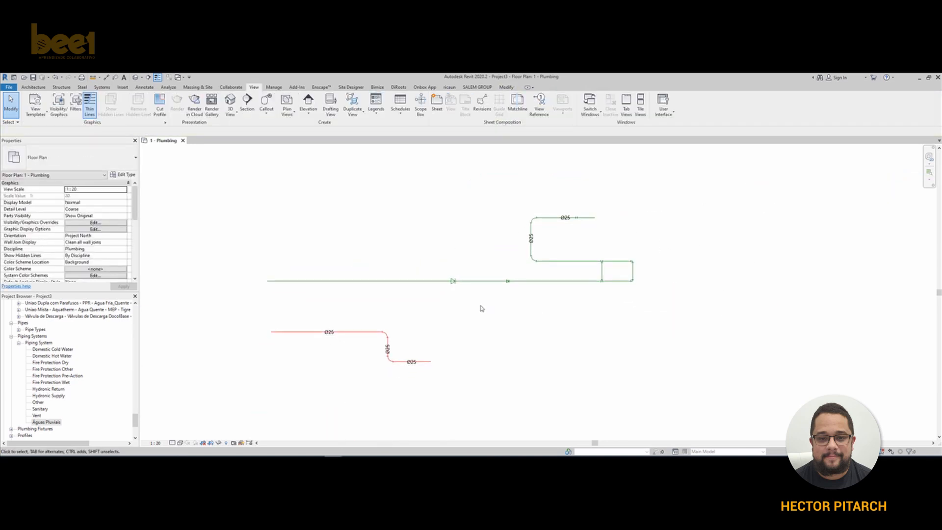